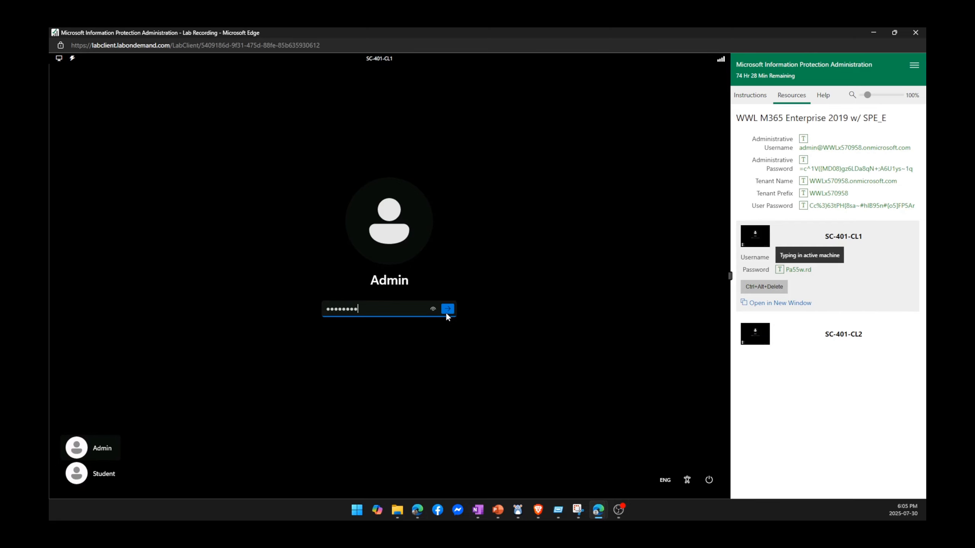
Finish signing in to the SC-401-CL1 virtual machine as Admin and display the lab instructions
left_click(447, 310)
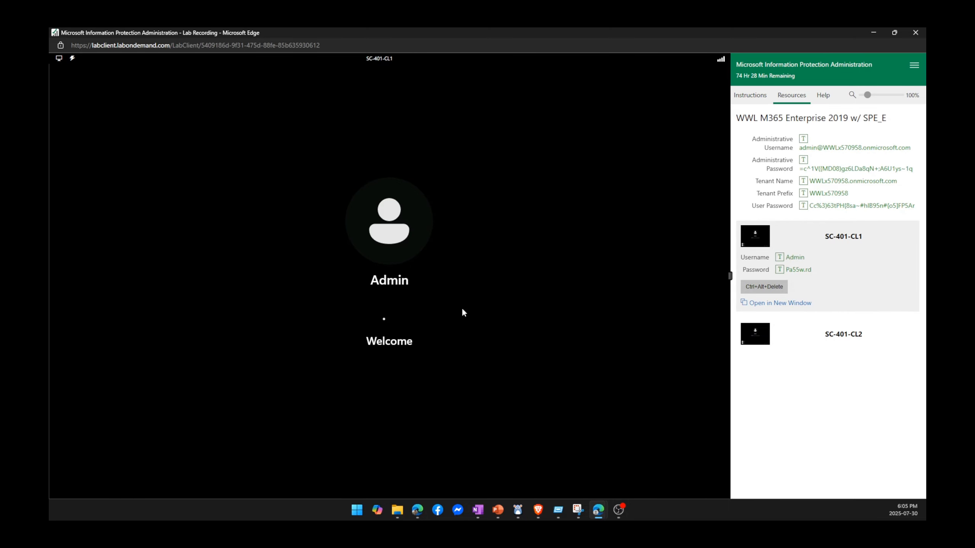
left_click(750, 96)
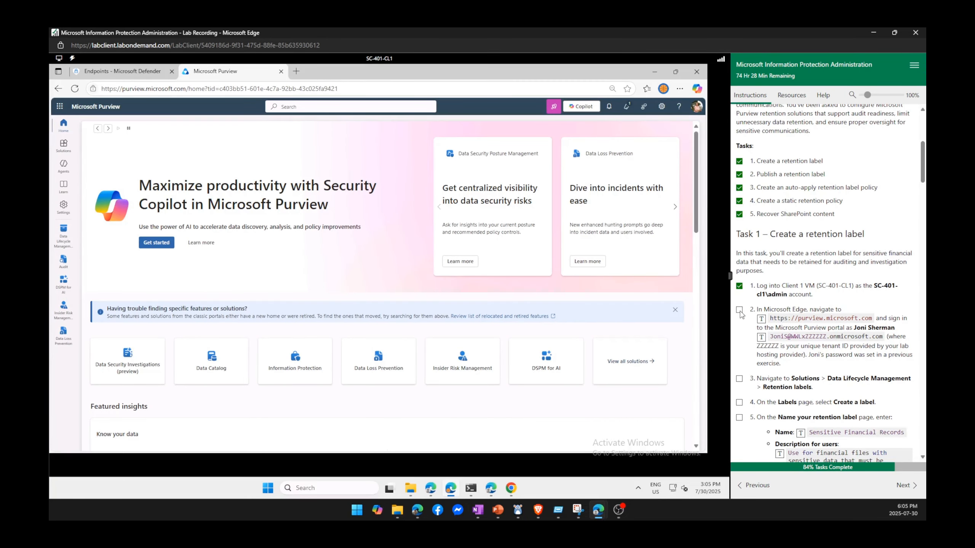
Mark Task 1's Purview sign-in instruction complete and check which account is signed in to Purview
left_click(739, 310)
left_click(697, 107)
left_click(700, 108)
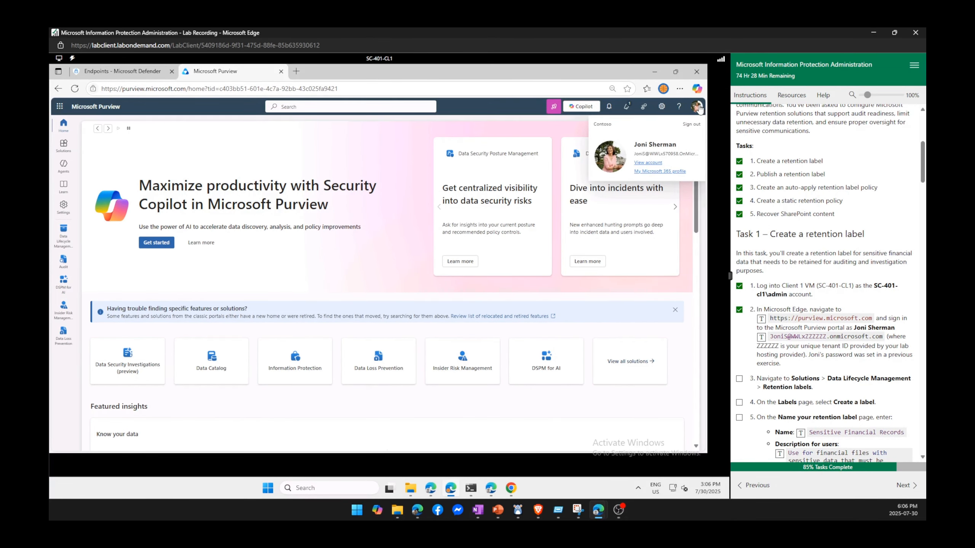
Start creating a retention label in Data Lifecycle Management and check off Task 1 instructions 3 to 5
left_click(63, 148)
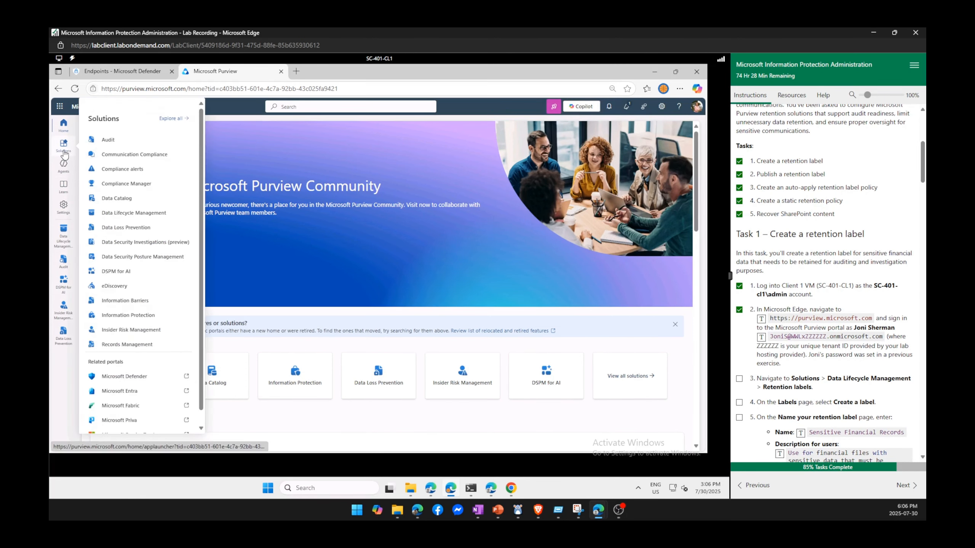
left_click(127, 213)
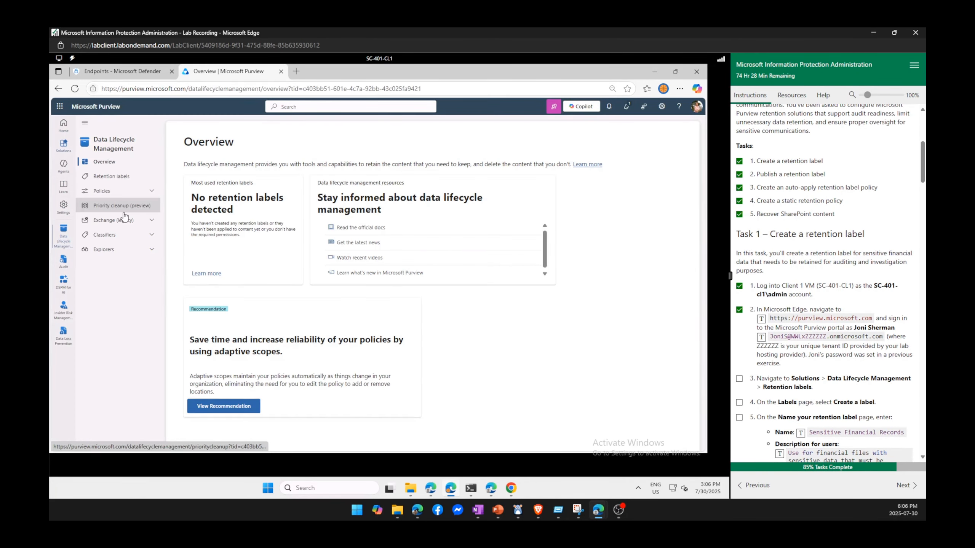
left_click(110, 177)
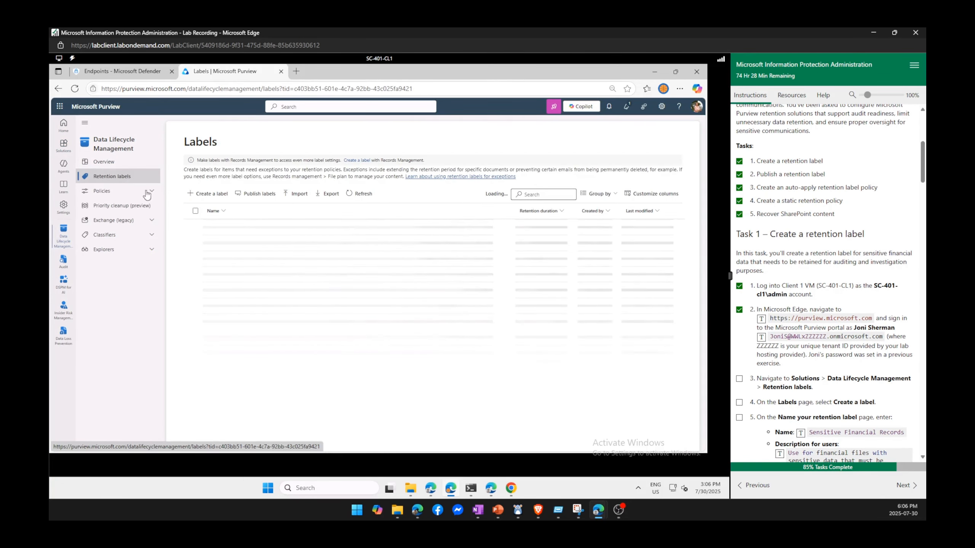
left_click(218, 199)
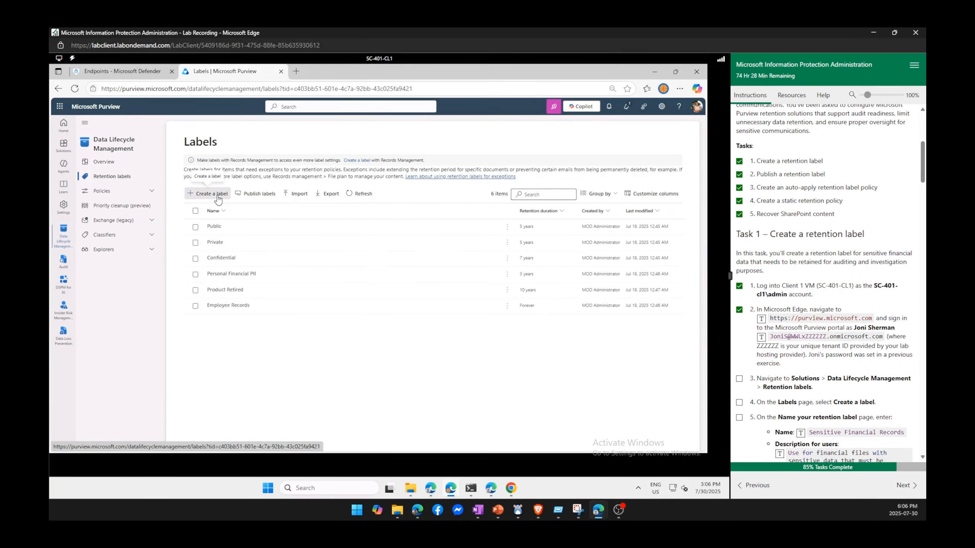
left_click(739, 417)
scroll(825, 317, "down", 2)
scroll(826, 315, "down", 5)
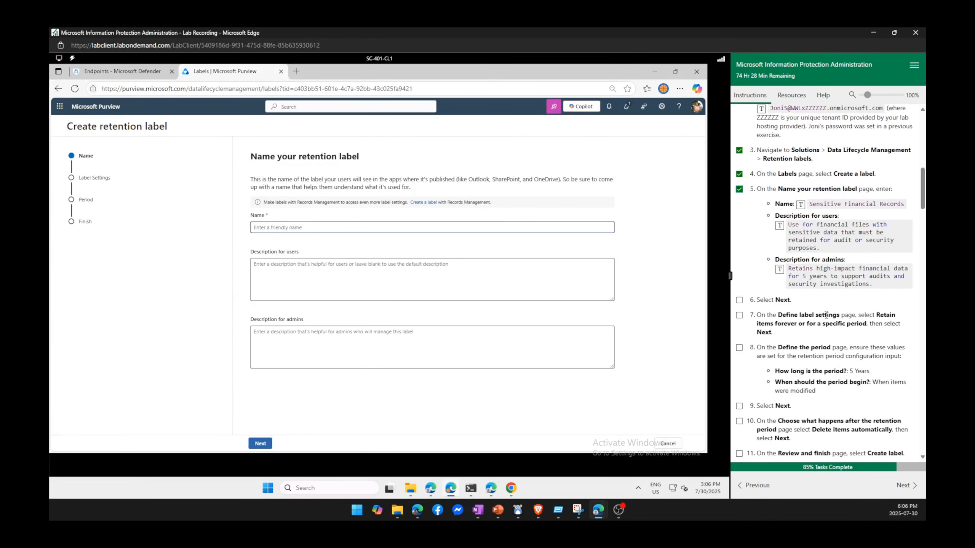
Name the label Sensitive Financial Records with user description "Use for financial files with sensitive data that must be retained for audit or security purposes."
left_click(507, 228)
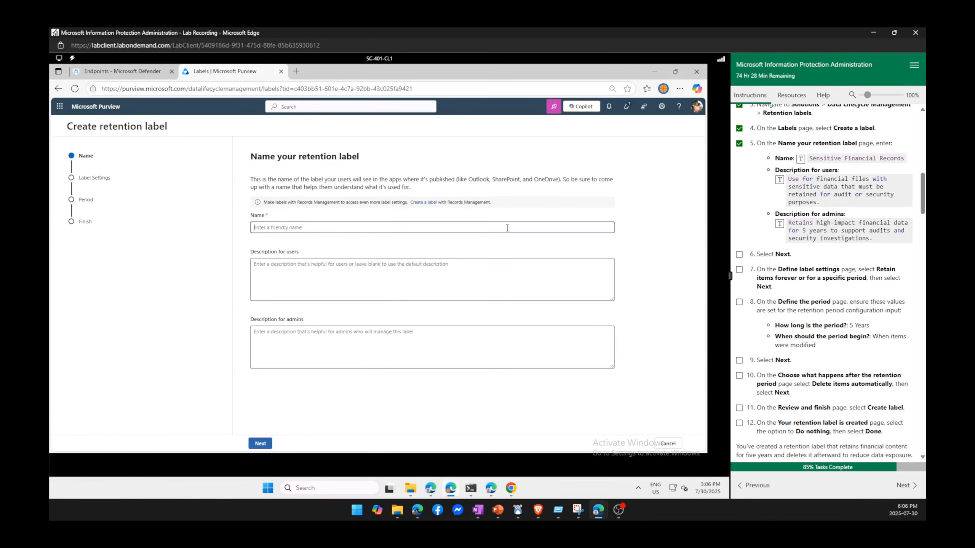
left_click(800, 159)
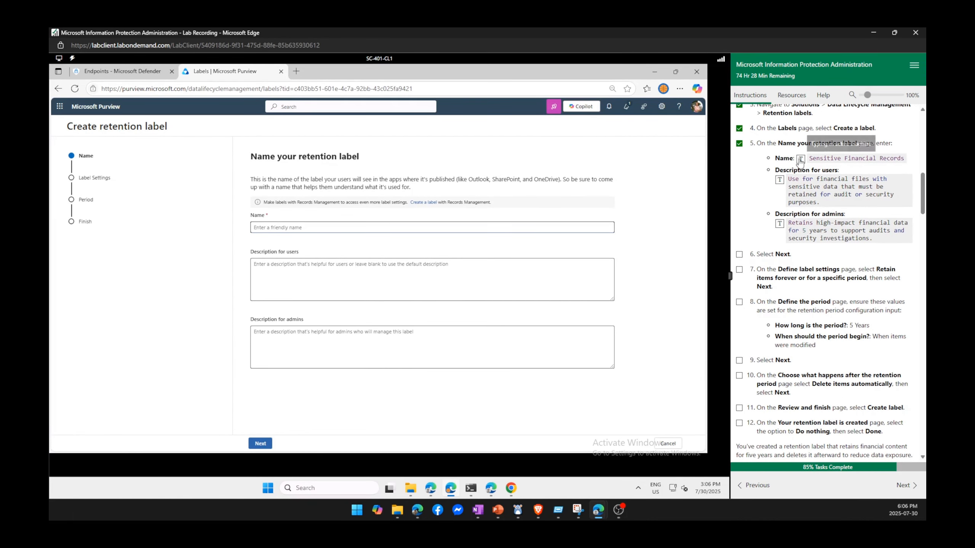
left_click(340, 273)
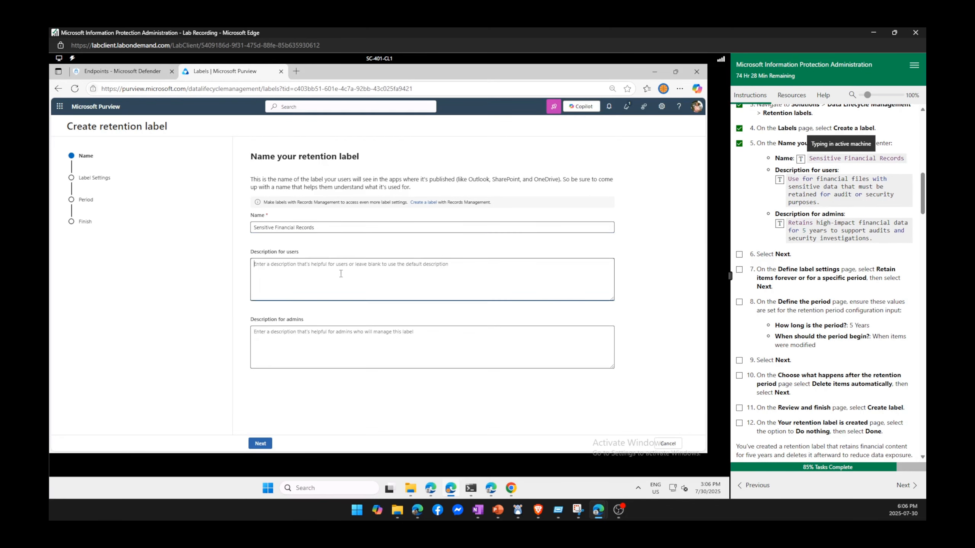
left_click(780, 180)
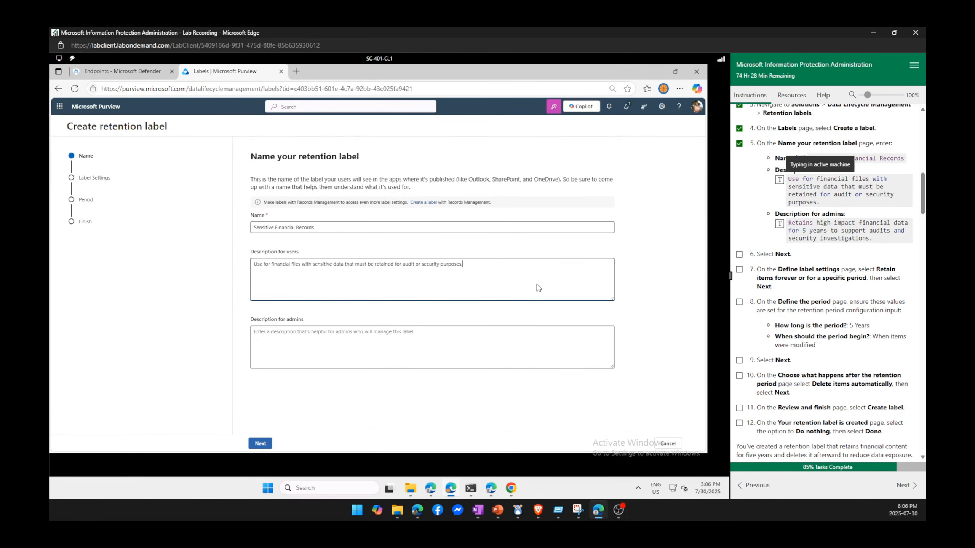
Set the admin description to "Retains high-impact financial data for 5 years to support audits and security investigations." and continue to the label settings
left_click(499, 347)
left_click(779, 223)
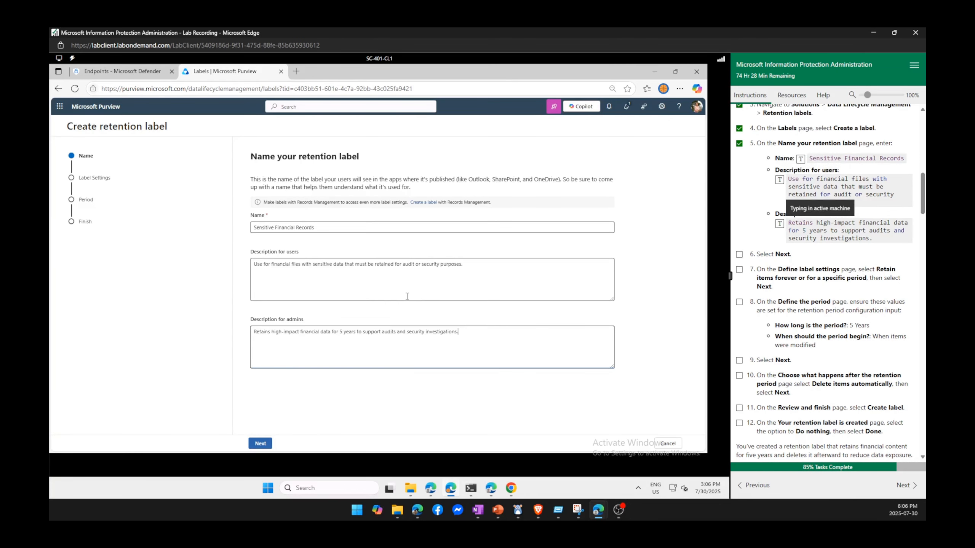
left_click(261, 444)
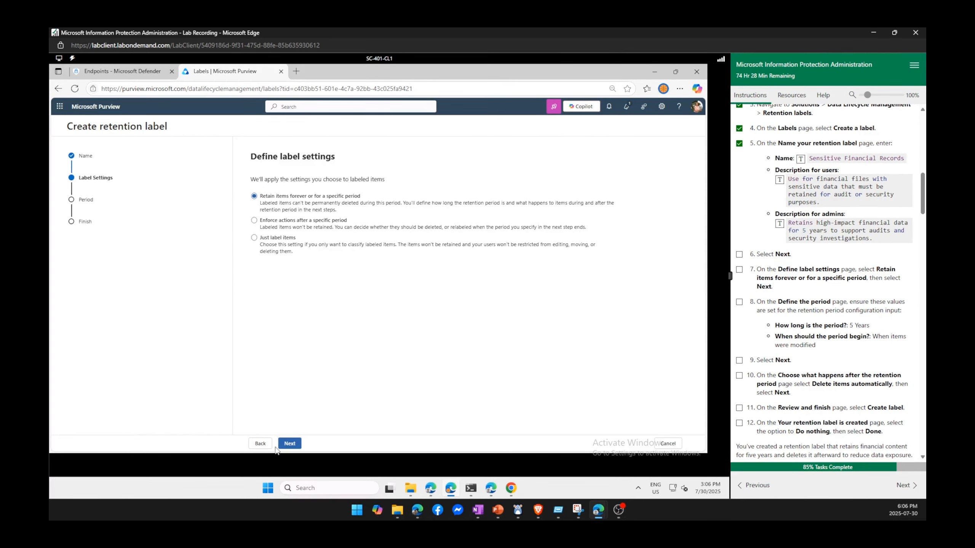
Keep the option to retain items forever or for a specific period, and set 5 years starting when items were last modified
left_click(289, 443)
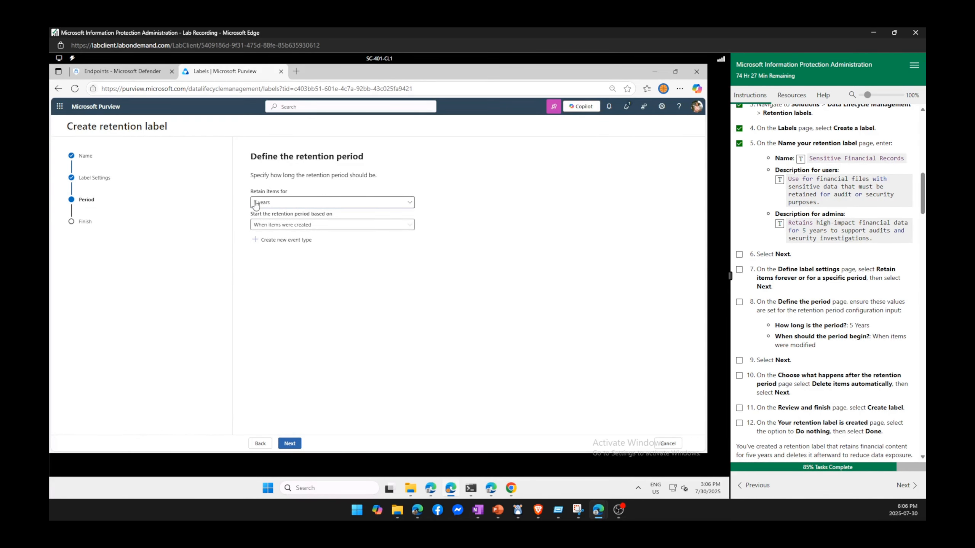
left_click(299, 202)
left_click(271, 216)
left_click(328, 226)
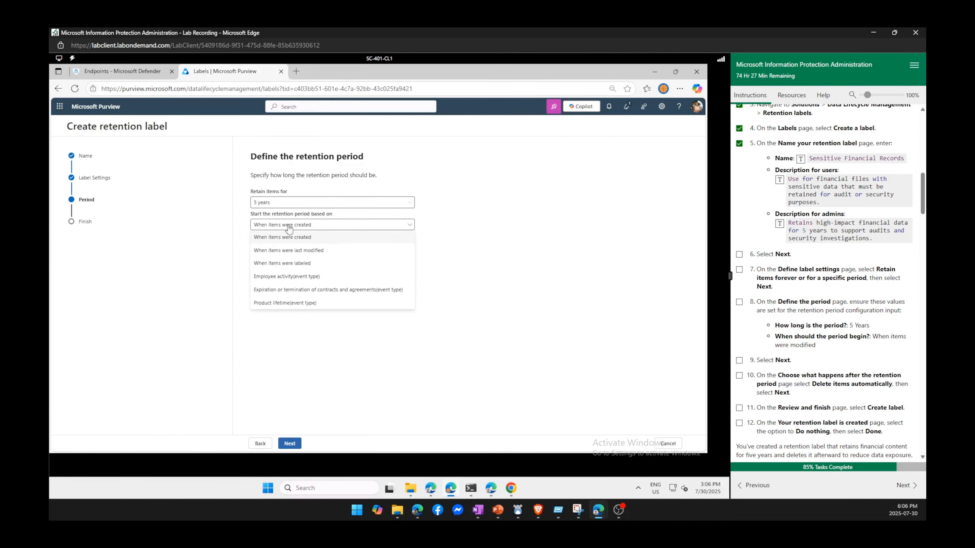
left_click(321, 251)
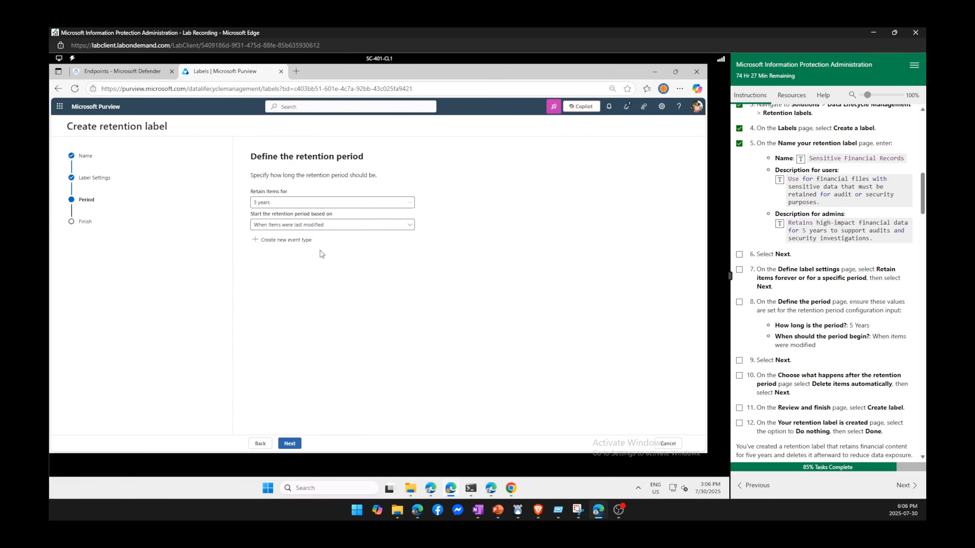
left_click(291, 444)
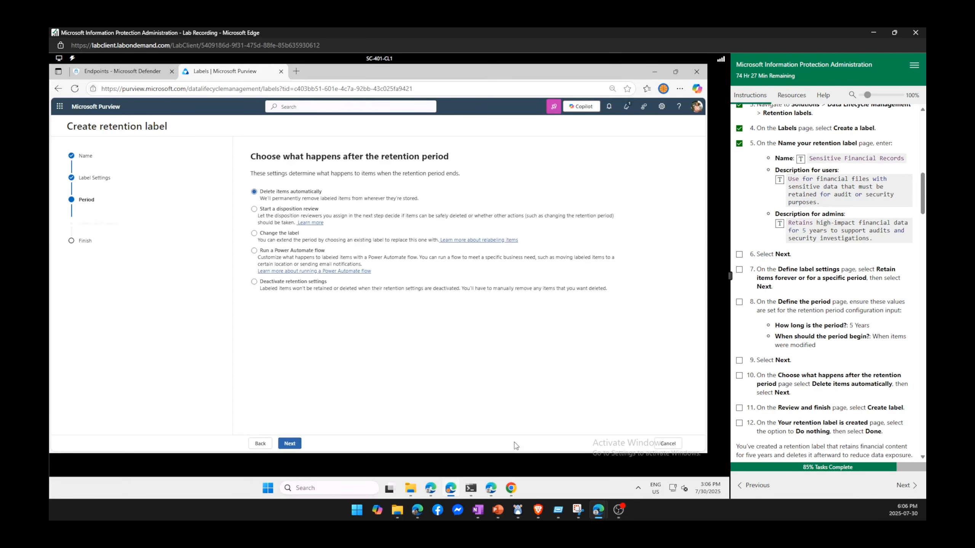
Accept Delete items automatically as the action after the retention period and check off Task 1 instructions 6 to 11
left_click(738, 361)
left_click_drag(838, 386, 895, 385)
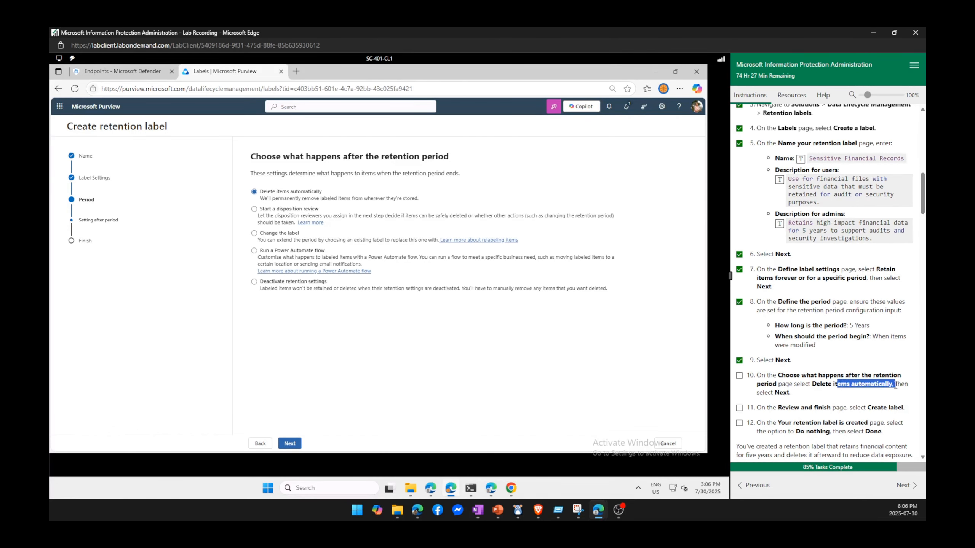
left_click(529, 416)
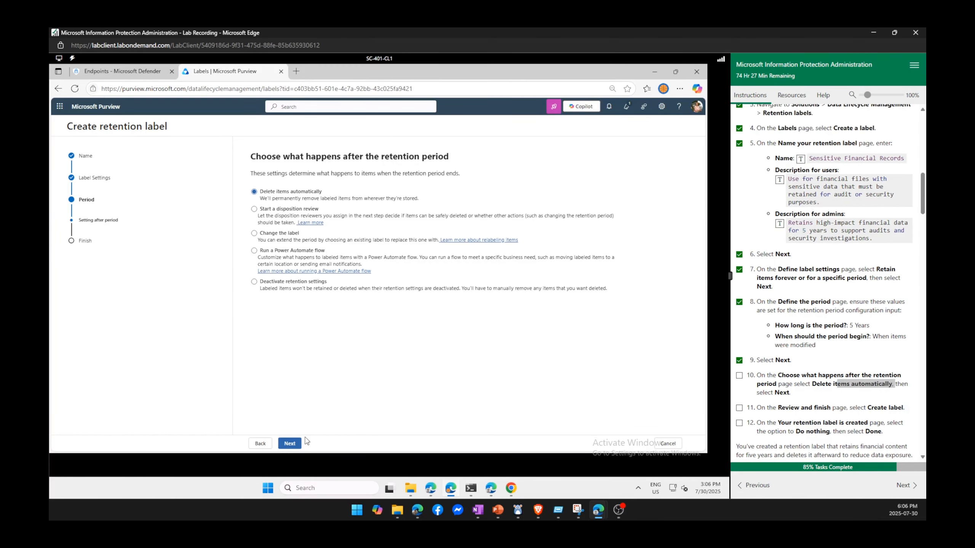
left_click(290, 443)
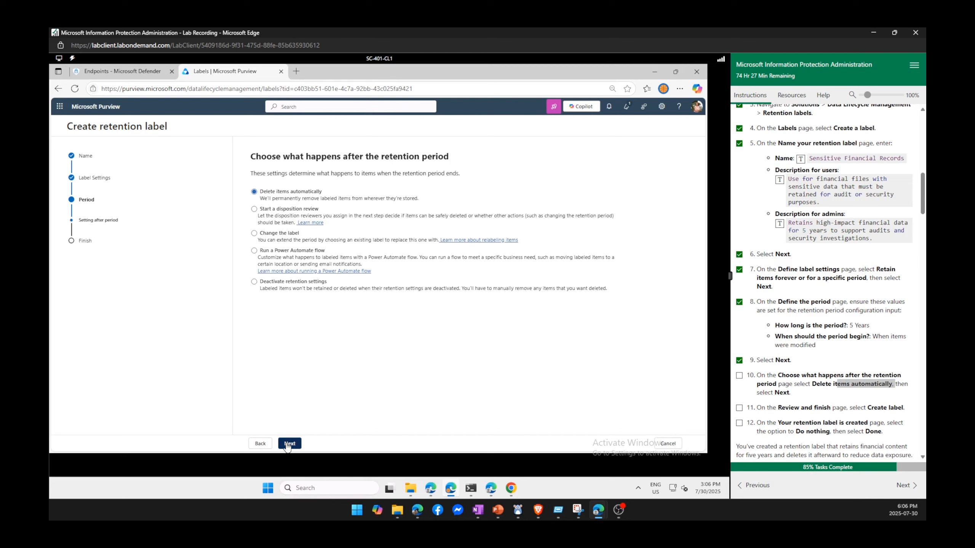
left_click(739, 408)
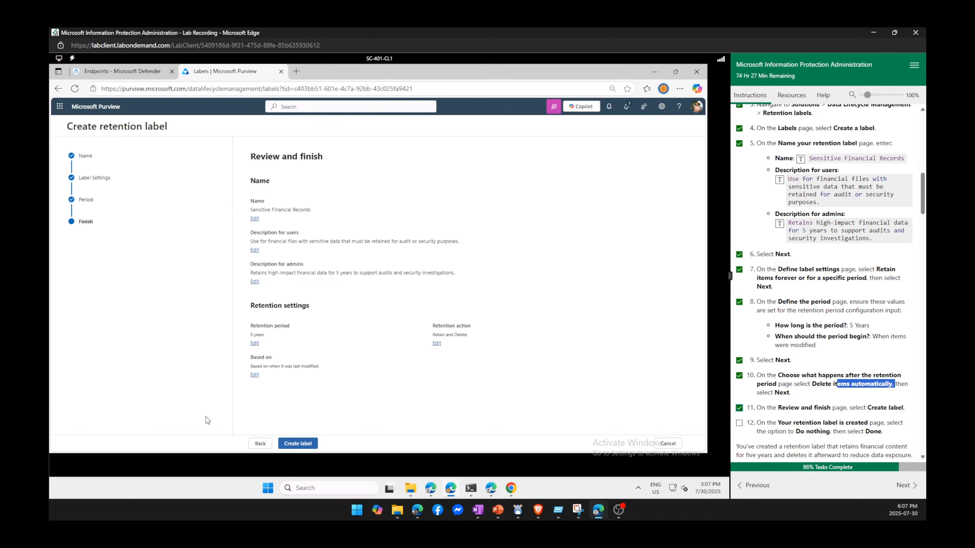
Create the retention label and finish with the Do Nothing option, checking off Task 1 instruction 12
left_click(307, 442)
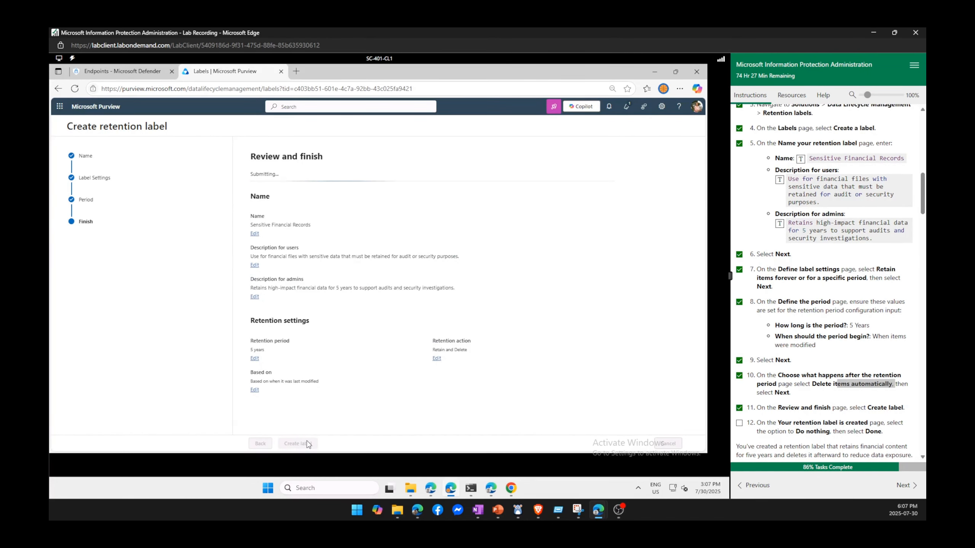
left_click(739, 423)
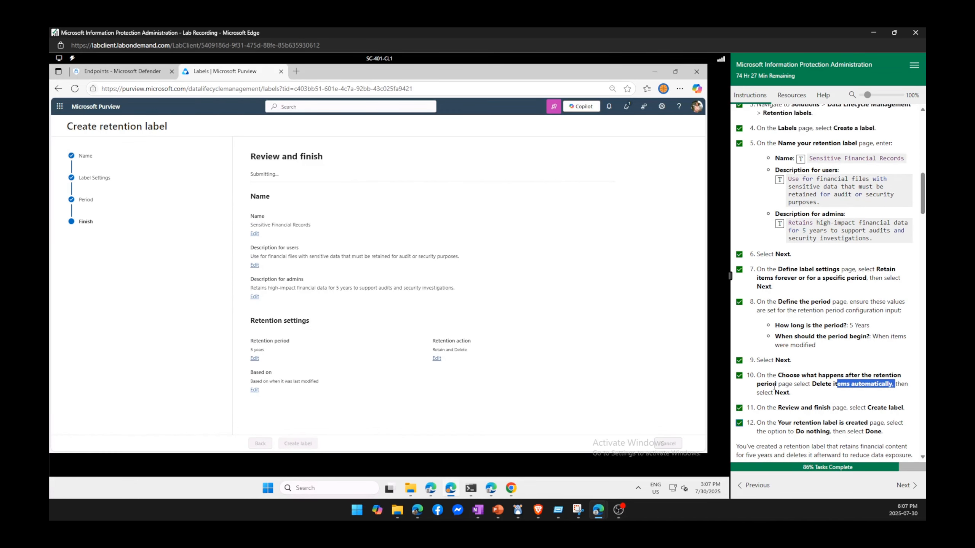
scroll(773, 386, "down", 2)
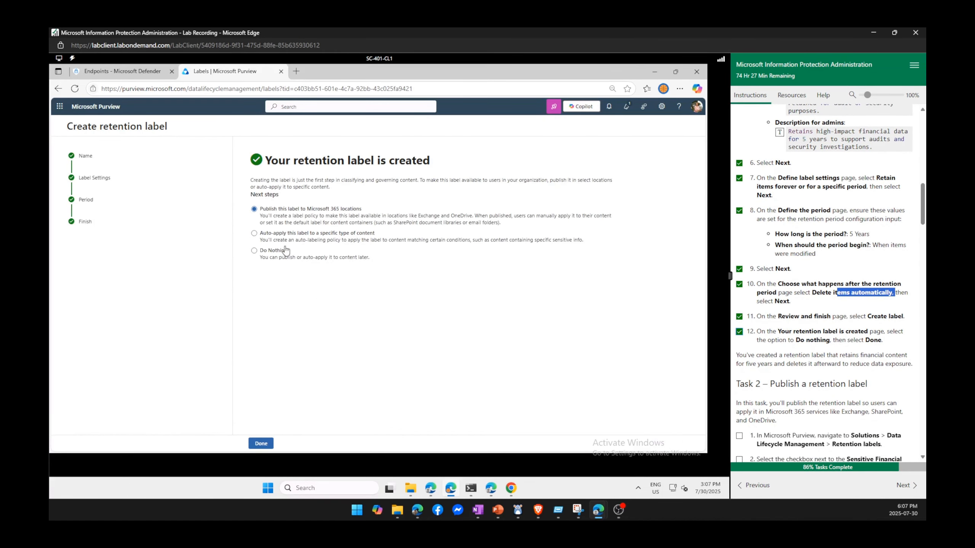
left_click(273, 252)
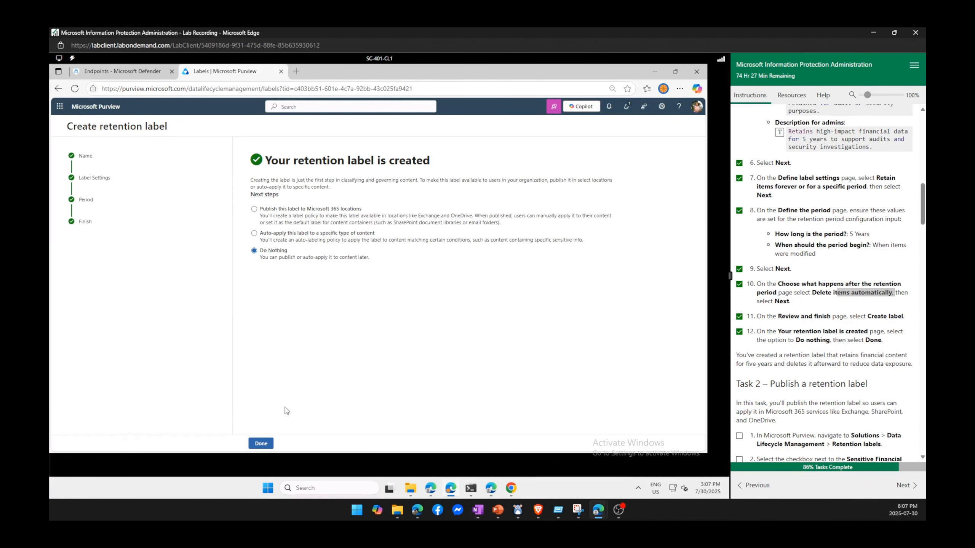
left_click(265, 444)
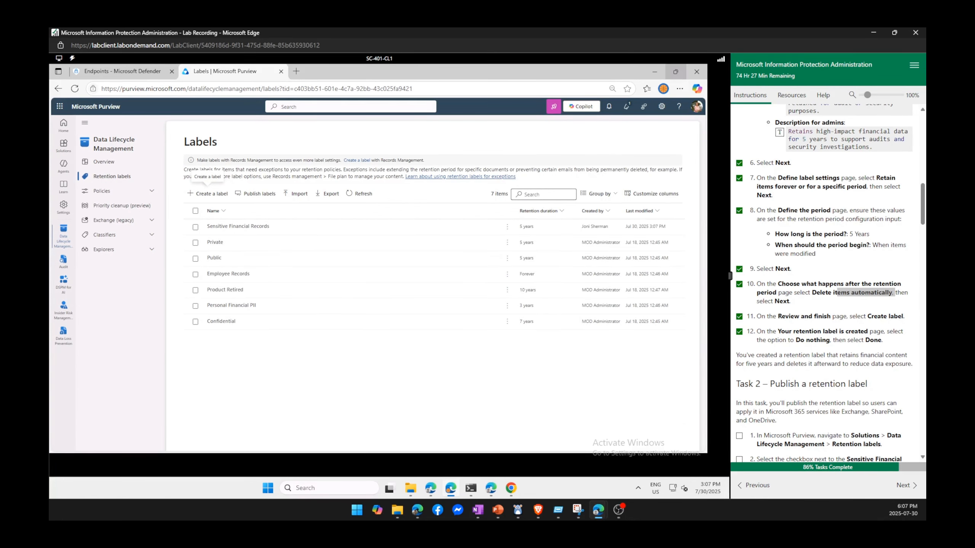
Check off Task 2 instruction 1 and refresh the list of retention labels
scroll(819, 245, "down", 3)
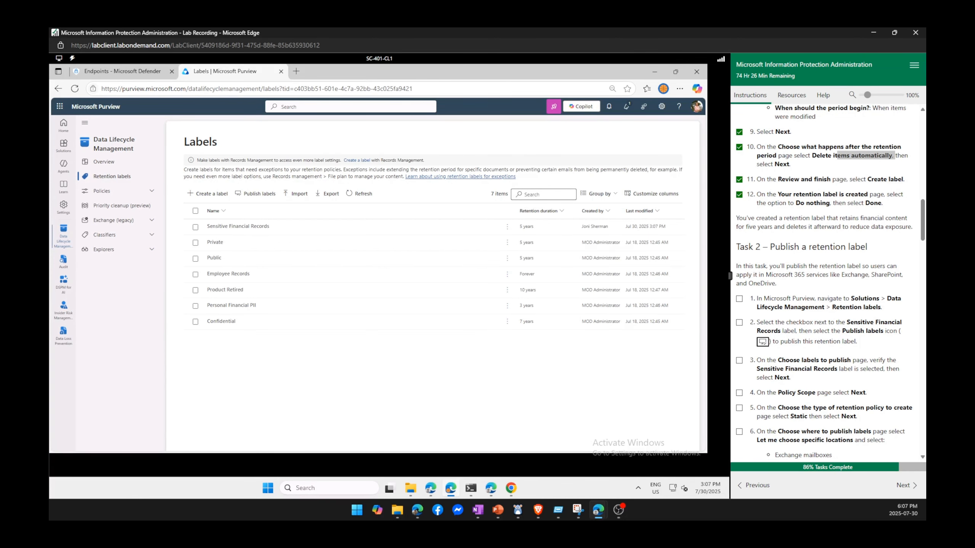
left_click(739, 298)
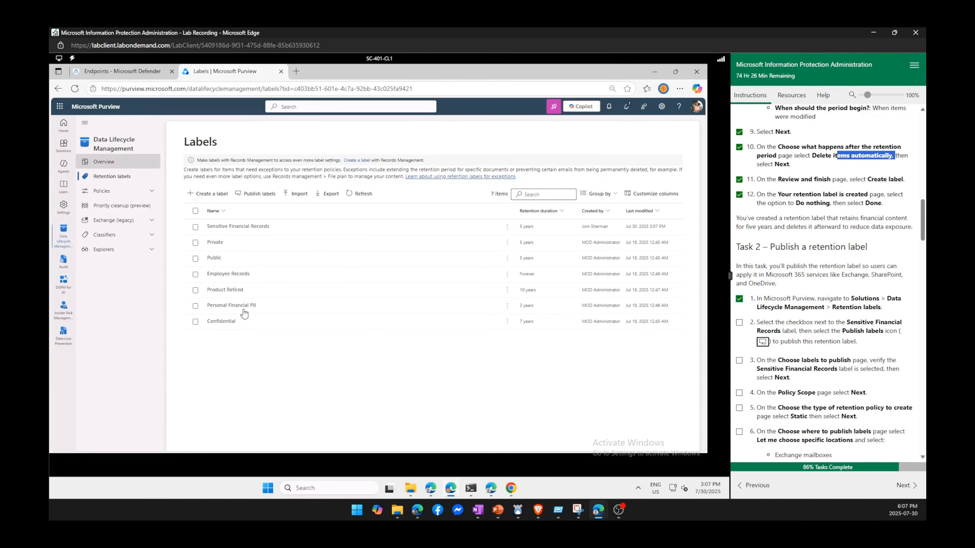
left_click(364, 195)
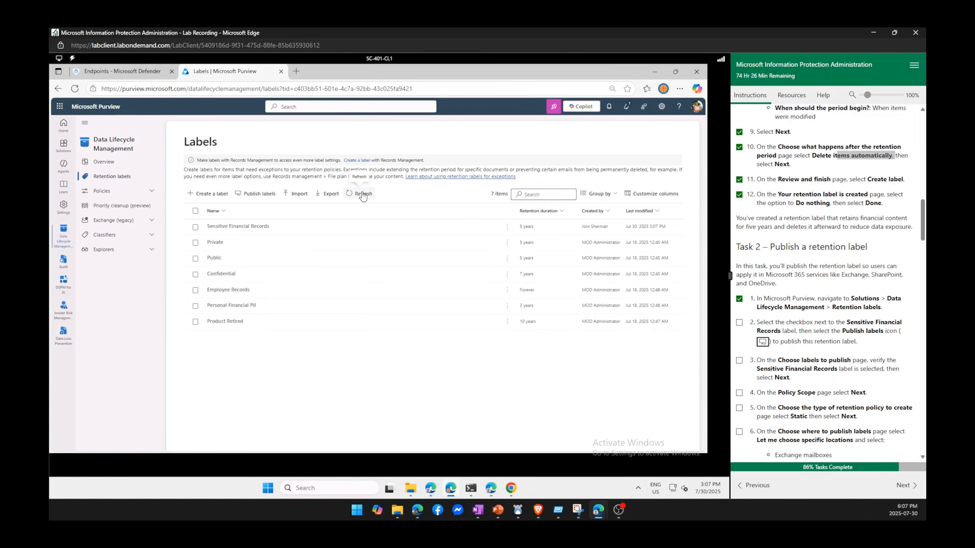
Add Sensitive Financial Records as the label to publish, check off Task 2 instructions 2 and 3, and continue to the policy scope
left_click(251, 196)
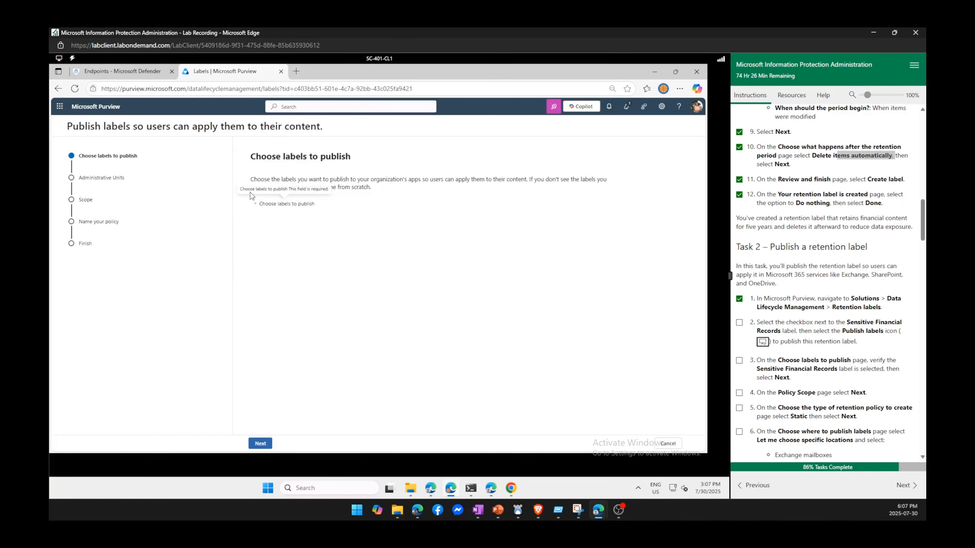
left_click(294, 207)
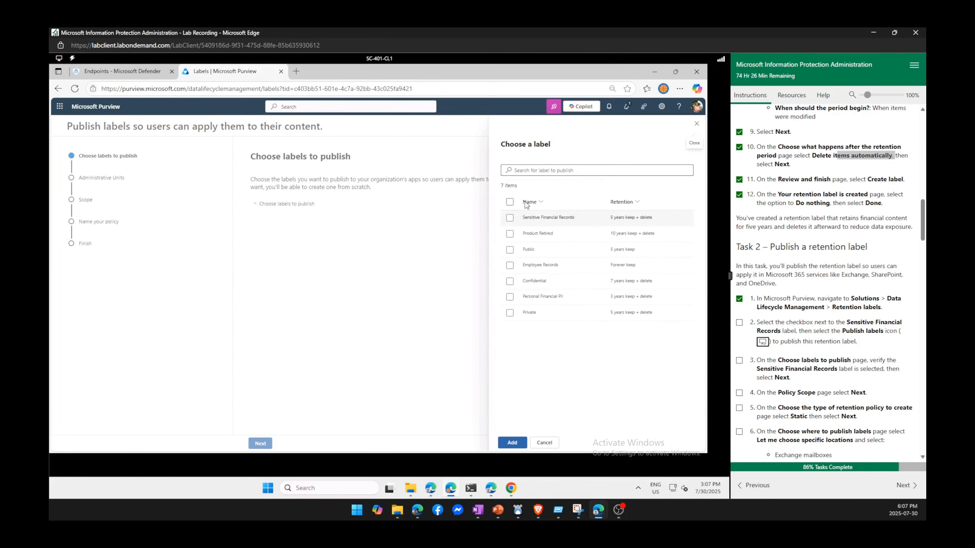
left_click(510, 218)
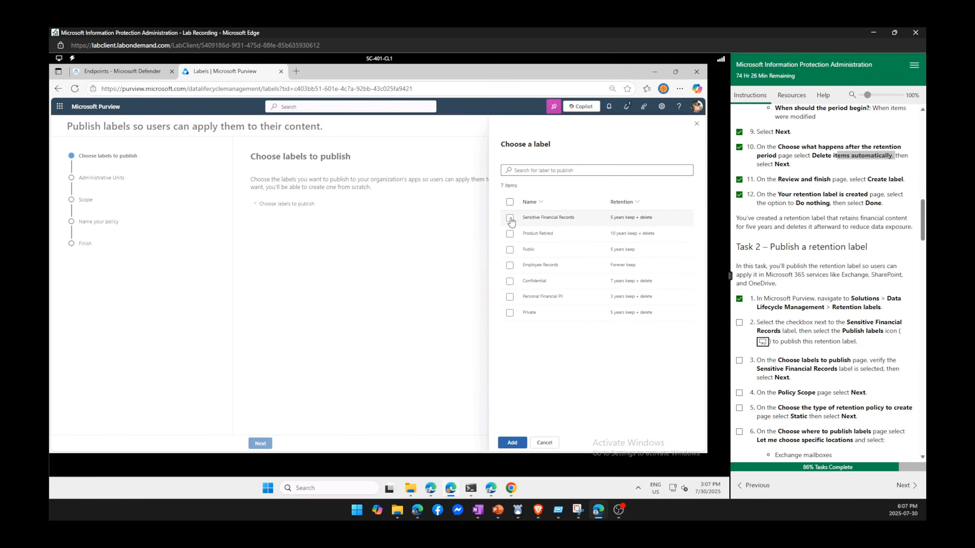
left_click(522, 445)
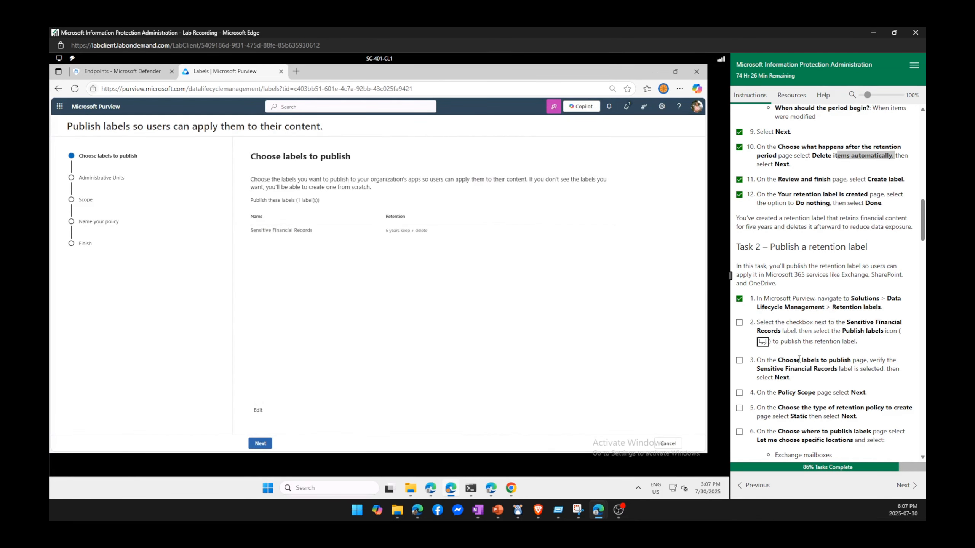
left_click(739, 361)
left_click(260, 443)
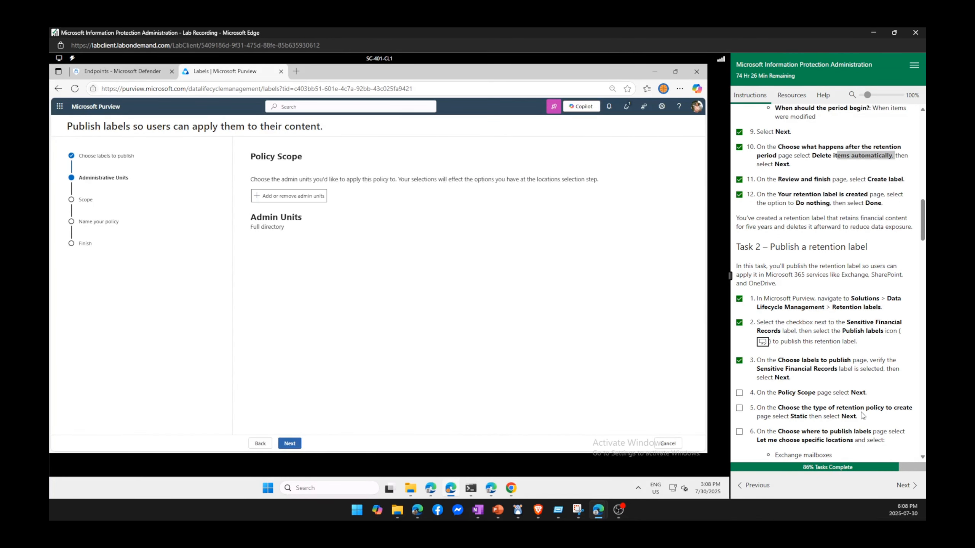
Keep the full directory policy scope, check off Task 2 instruction 4, and choose Static as the retention policy type
left_click(738, 396)
scroll(806, 384, "down", 3)
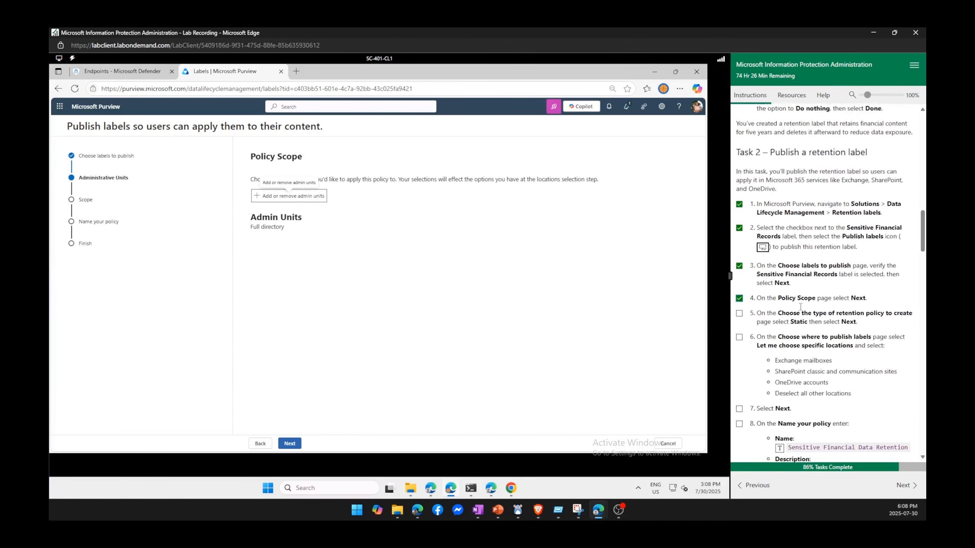
left_click(295, 444)
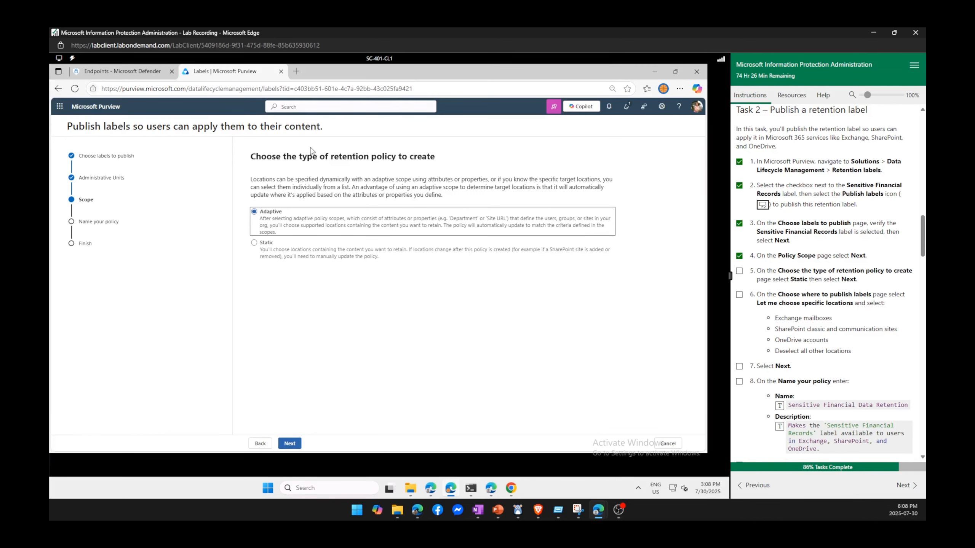
left_click(264, 249)
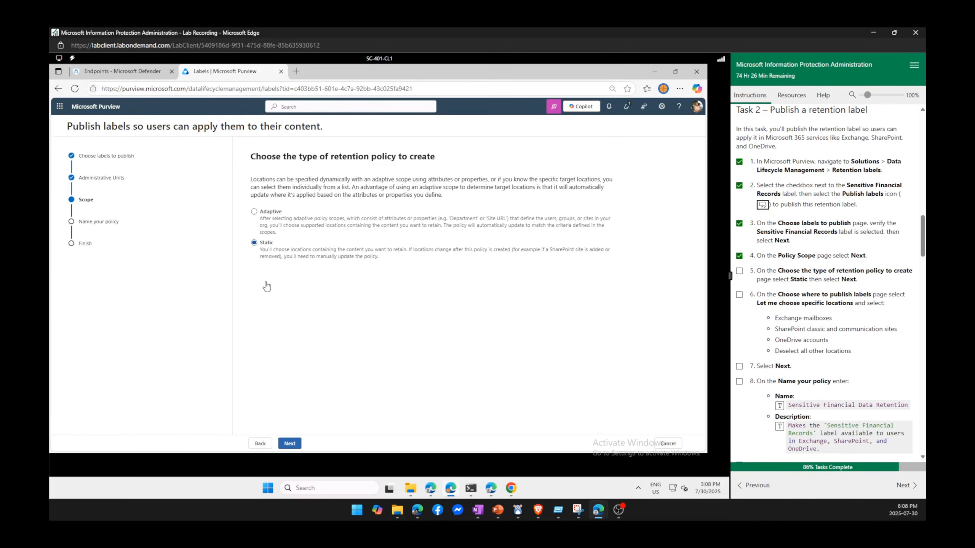
left_click(290, 444)
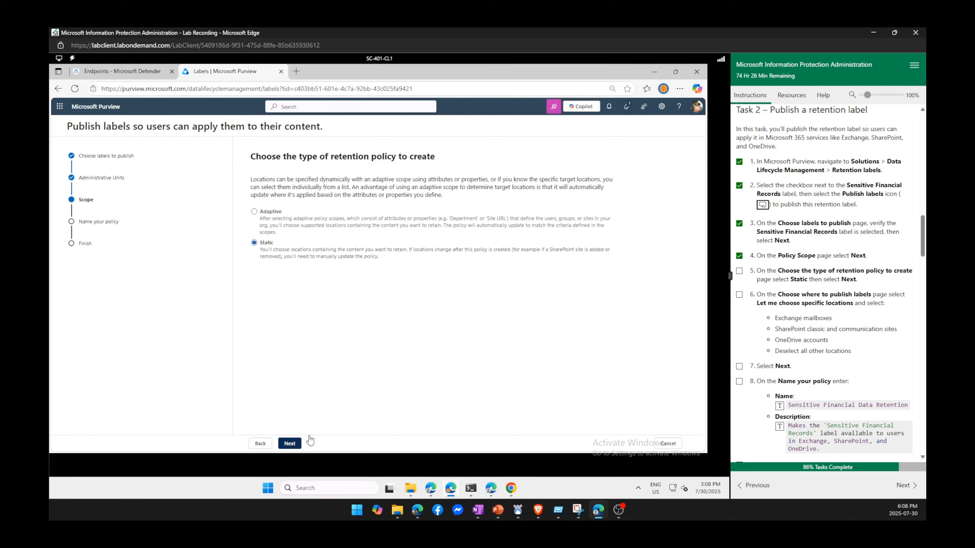
Publish to specific locations with Microsoft 365 Group mailboxes & sites turned off, and check off Task 2 instructions 5 and 6
left_click(739, 295)
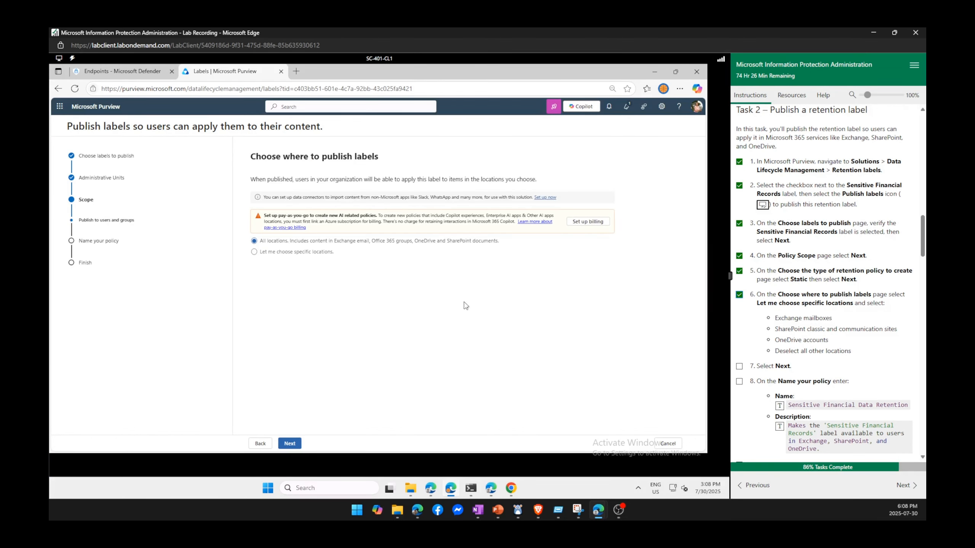
left_click(297, 252)
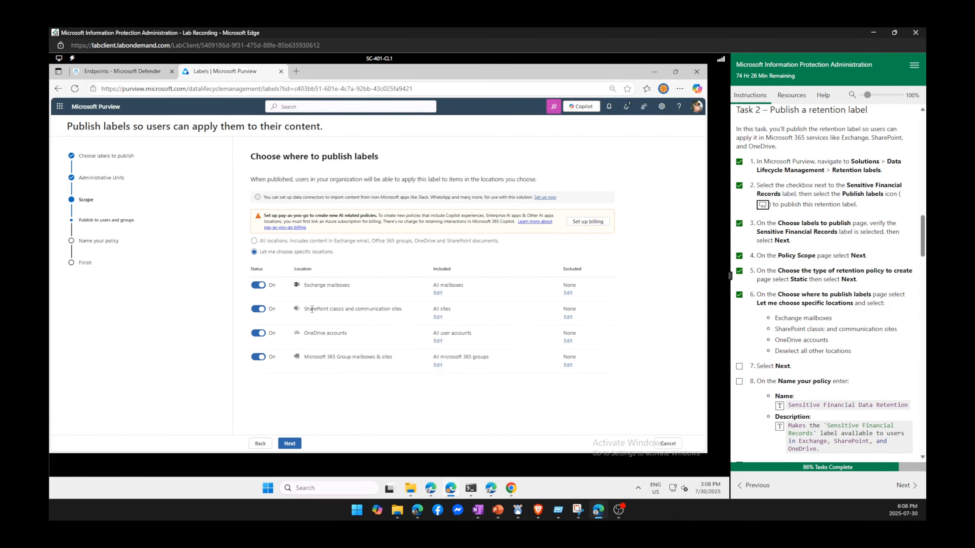
left_click(261, 359)
left_click(290, 444)
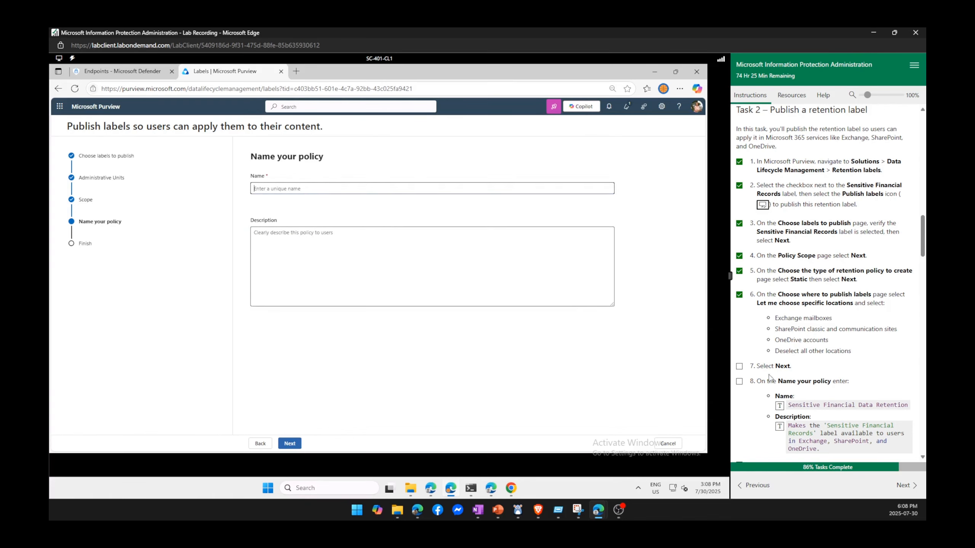
Name the policy Sensitive Financial Data Retention, insert the lab's supplied description, check off Task 2 instructions 7 and 8, and continue to the review
left_click(779, 406)
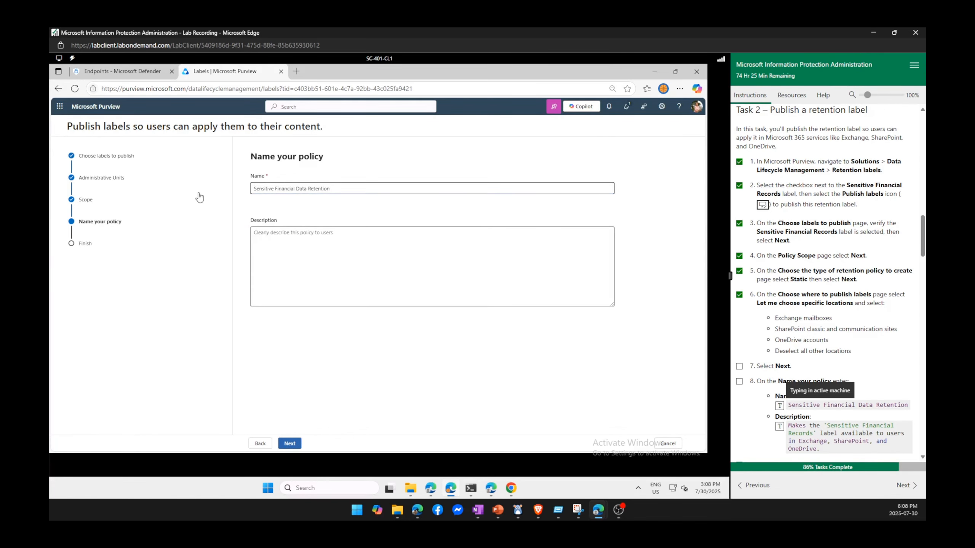
left_click(778, 430)
left_click(739, 382)
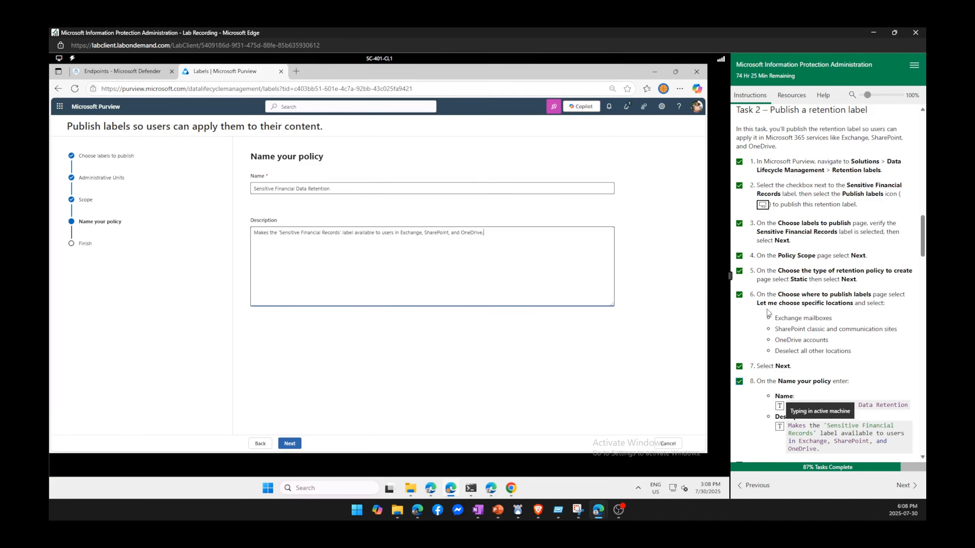
scroll(769, 312, "down", 5)
left_click(294, 447)
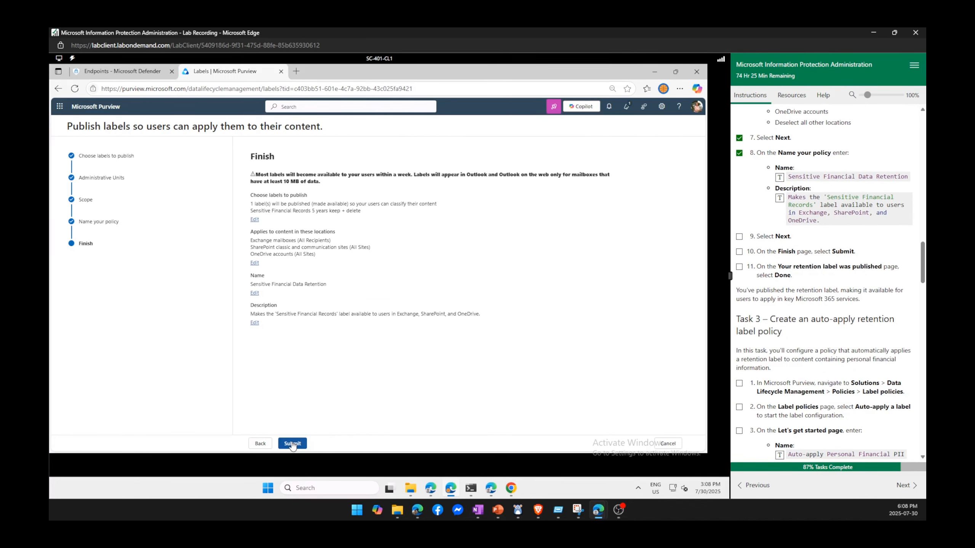
Submit the label publishing policy, close the wizard, and check off Task 2 instructions 9 to 11
left_click(292, 444)
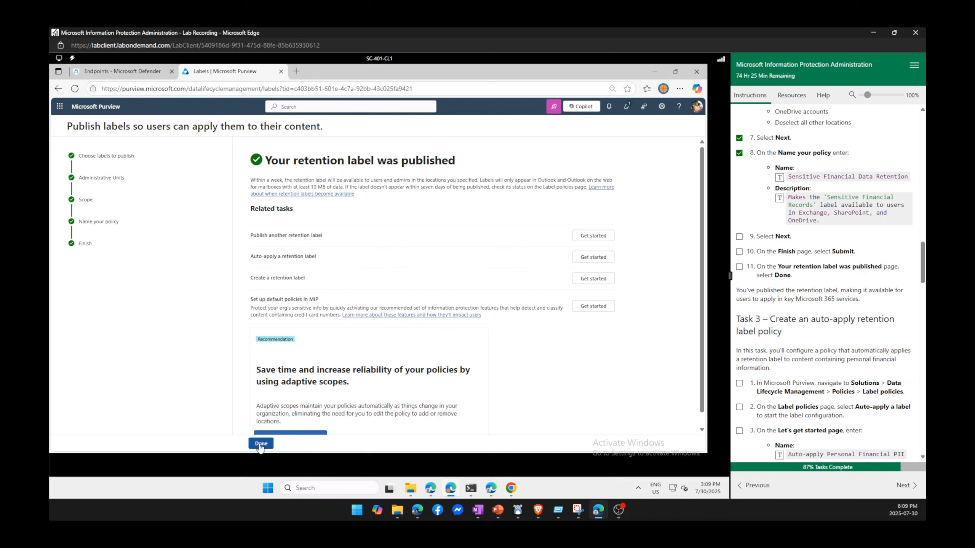
left_click(260, 444)
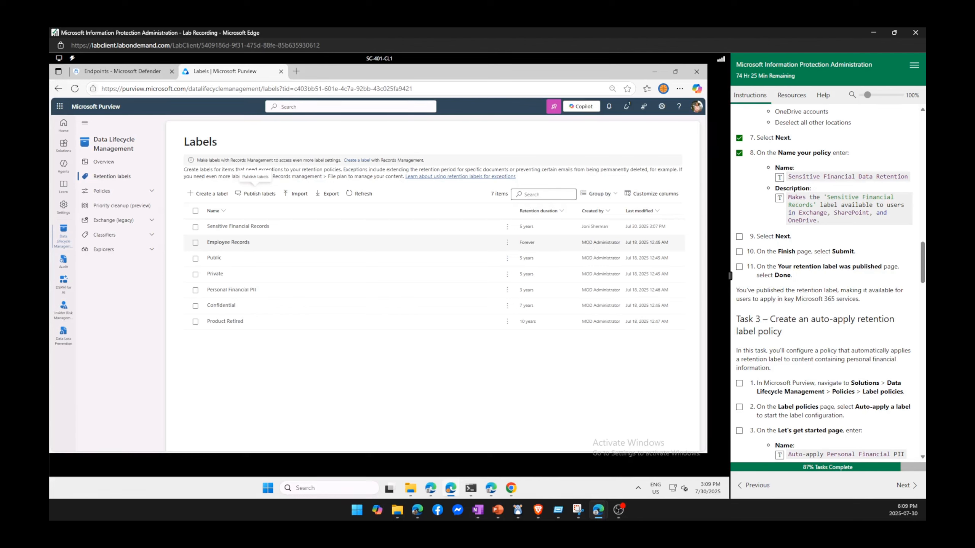
left_click(739, 267)
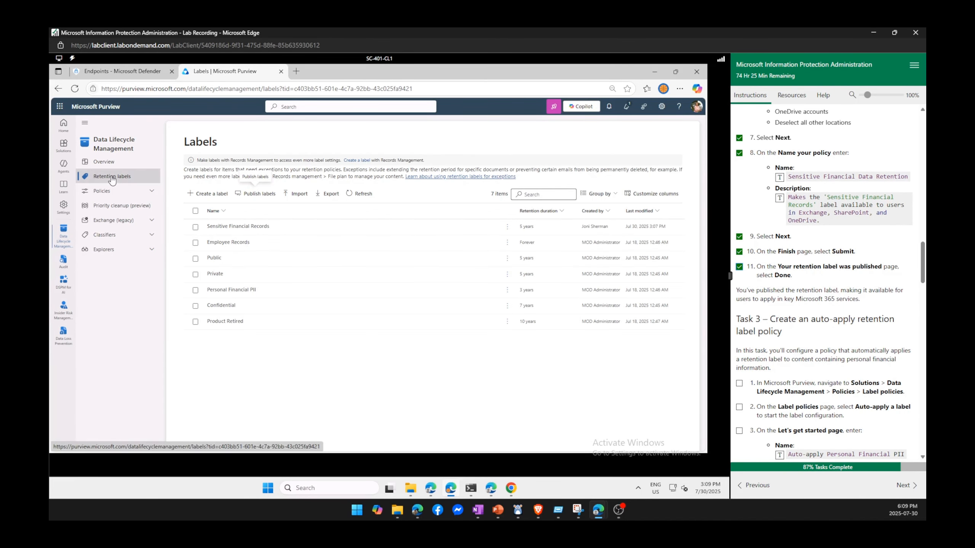
Start an auto-apply label policy from the Data Lifecycle Management label policies and check off Task 3 instructions 1 and 2
left_click(154, 194)
left_click(118, 217)
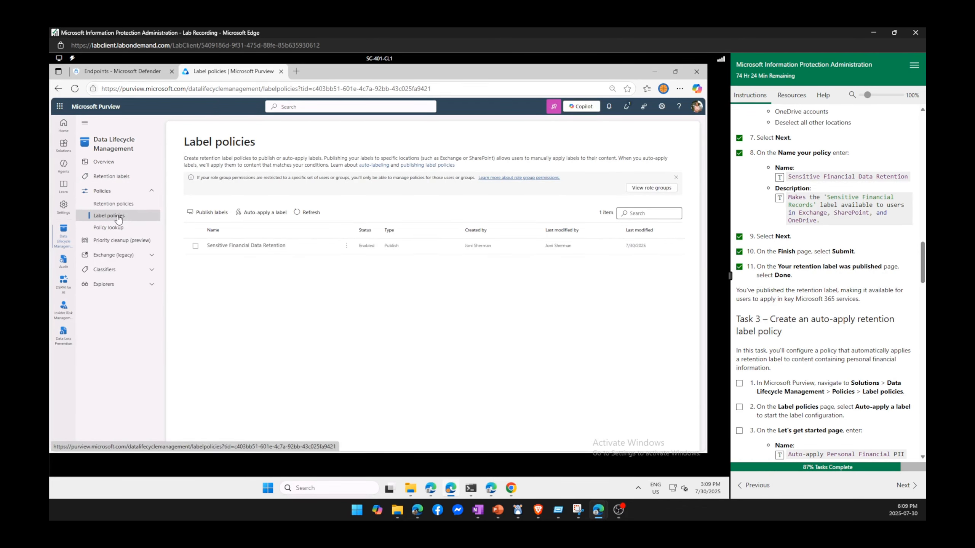
left_click(256, 216)
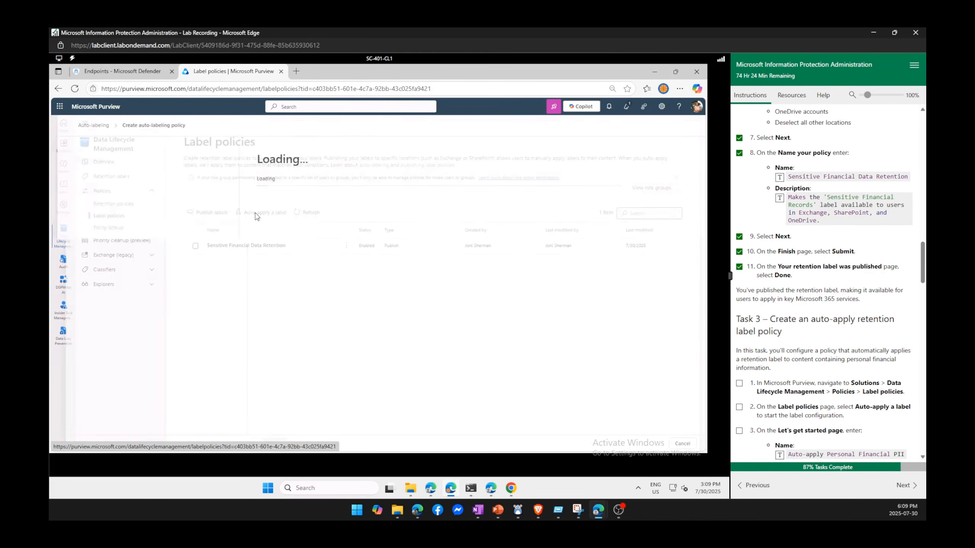
left_click(739, 407)
left_click(738, 383)
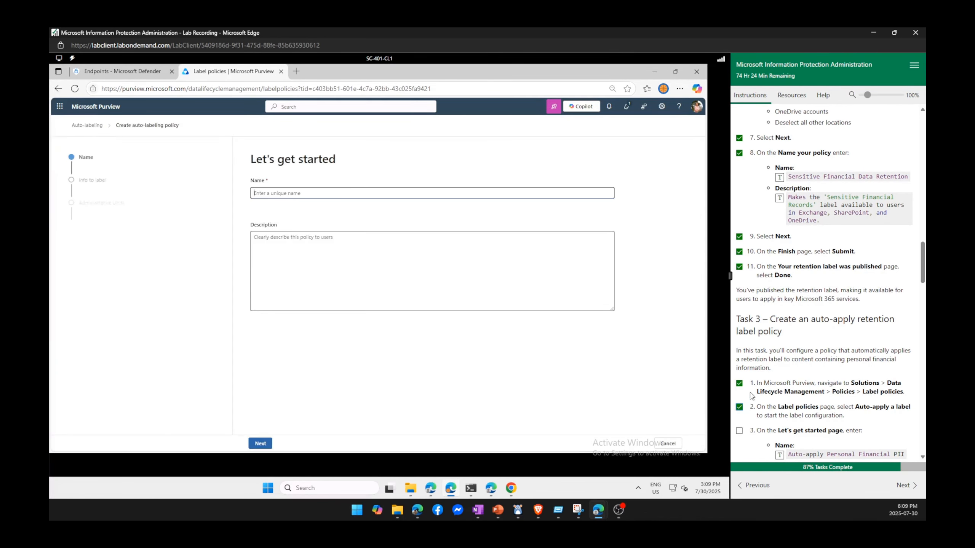
Name the auto-labeling policy Auto-apply Personal Financial PII, insert the lab's supplied description, and continue to the content type
scroll(773, 378, "down", 7)
left_click(329, 192)
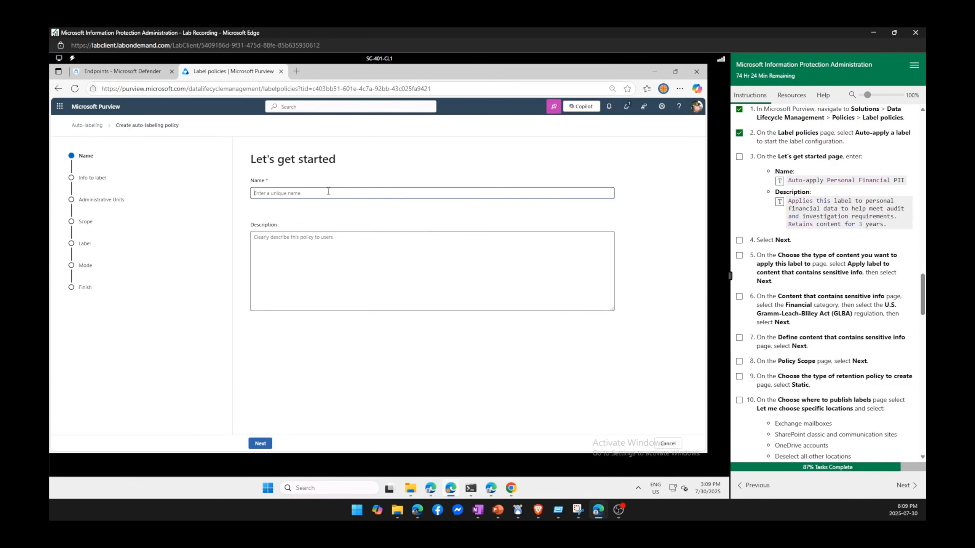
left_click(779, 181)
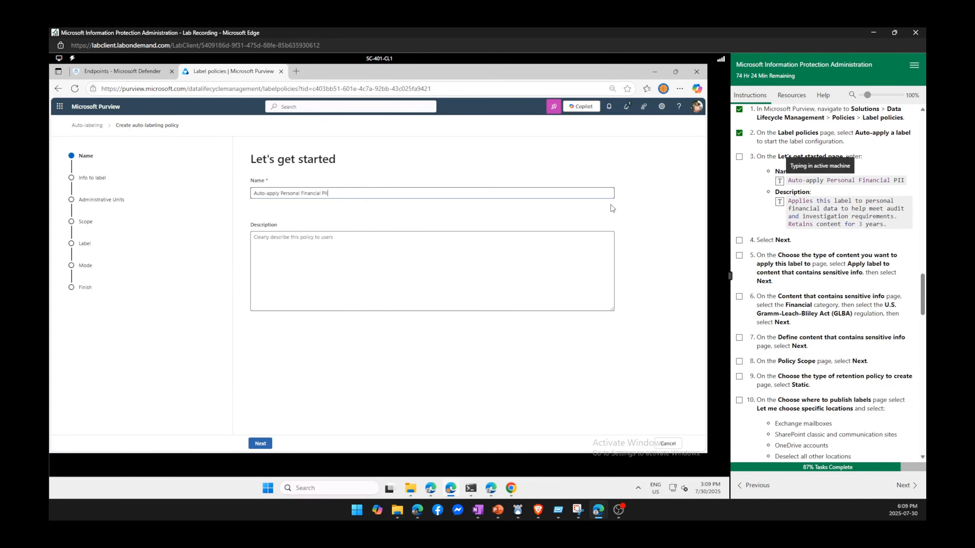
left_click(779, 204)
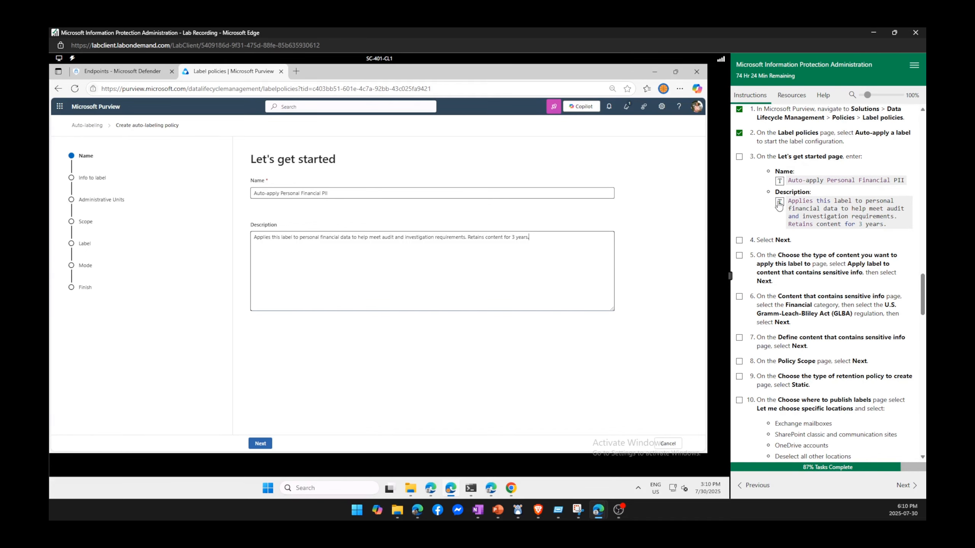
left_click(263, 444)
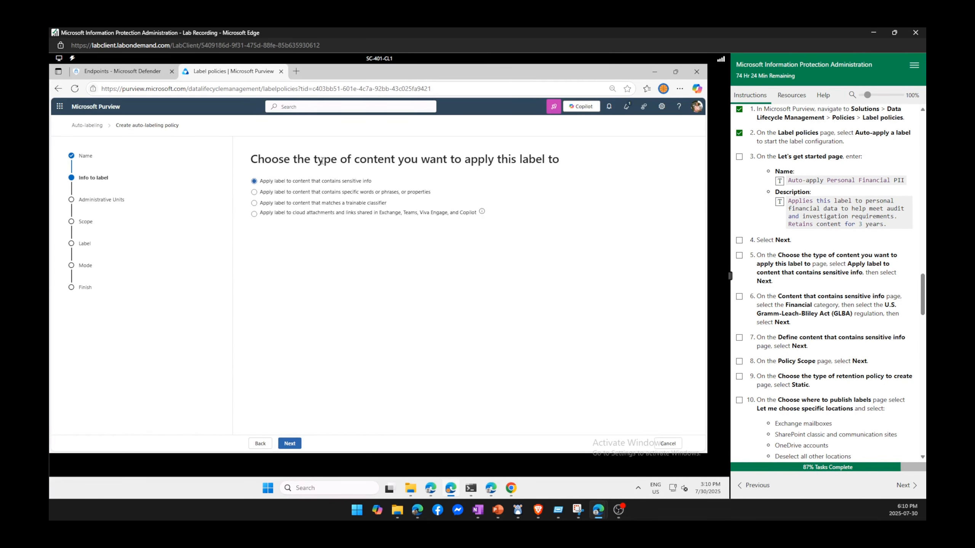
Compare the content type choice with Task 3 instruction 5 and accept Apply label to content that contains sensitive info
left_click_drag(496, 159, 554, 165)
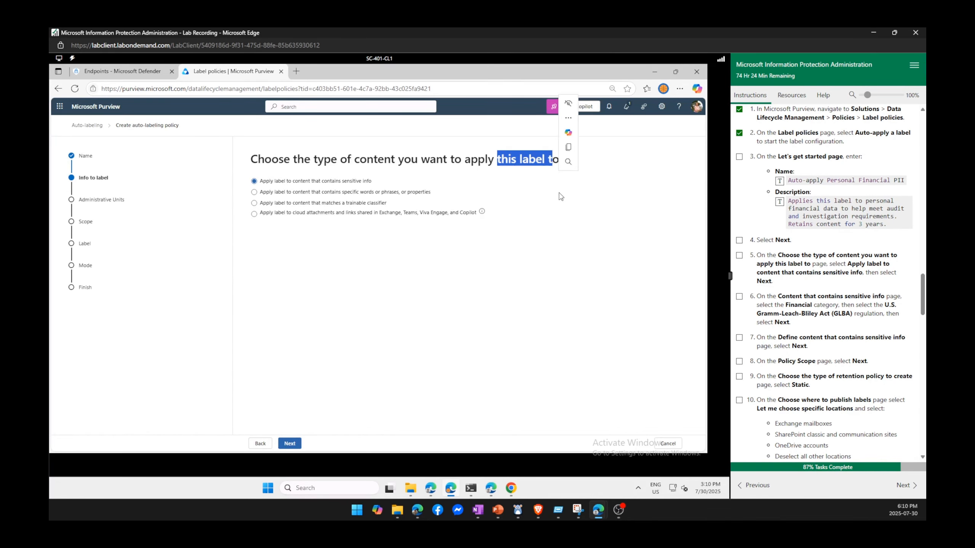
left_click(552, 177)
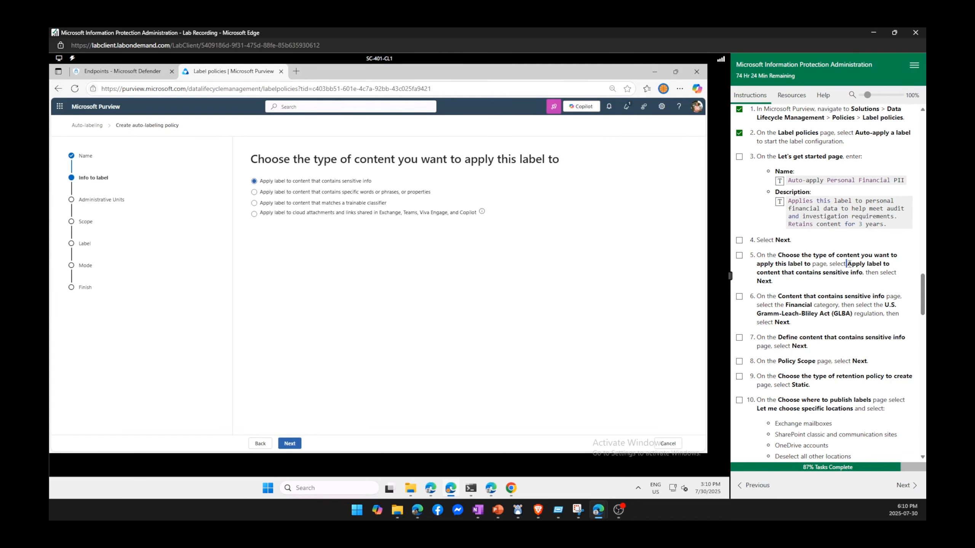
left_click_drag(846, 264, 866, 273)
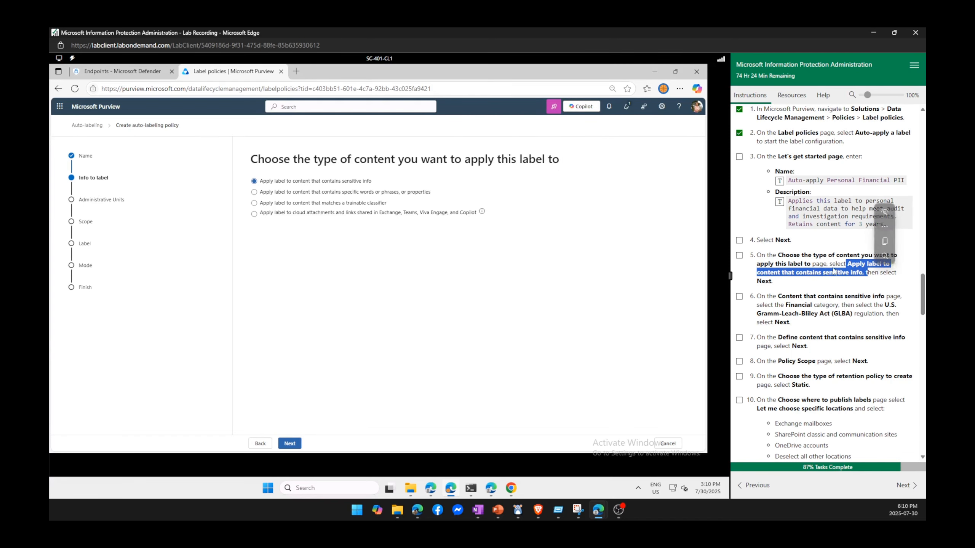
left_click(407, 246)
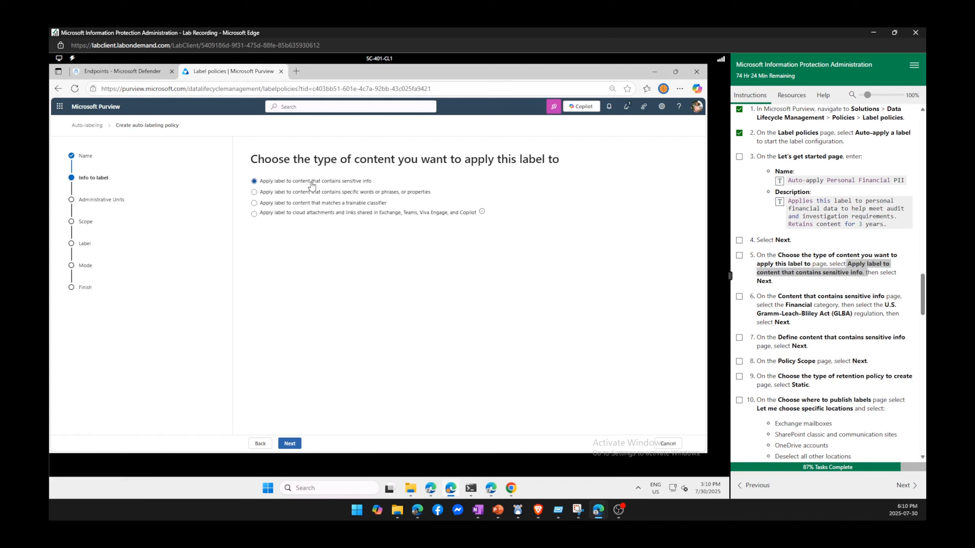
left_click(290, 444)
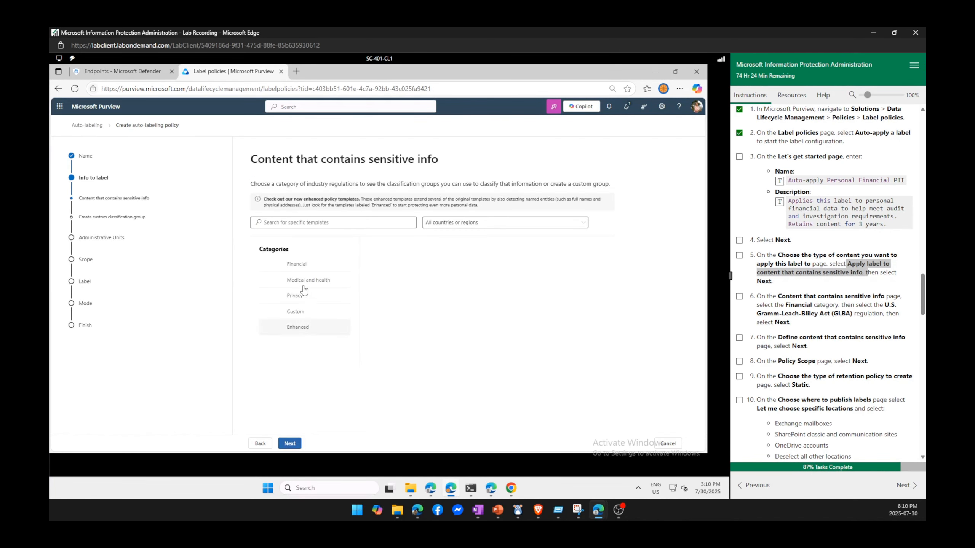
Choose the U.S. Gramm-Leach-Bliley Act (GLBA) regulation in the Financial category as the sensitive info template
left_click(311, 265)
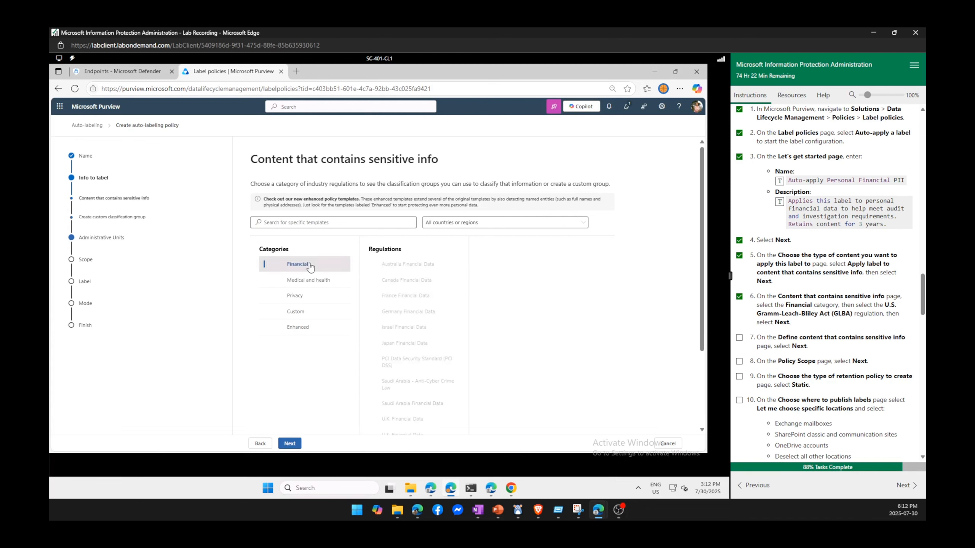
scroll(432, 361, "down", 3)
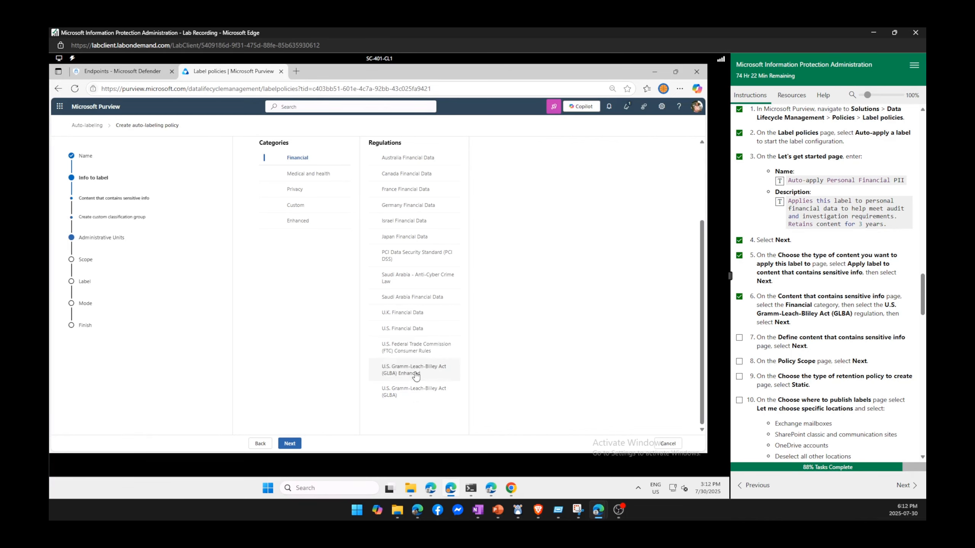
left_click(418, 401)
left_click(287, 445)
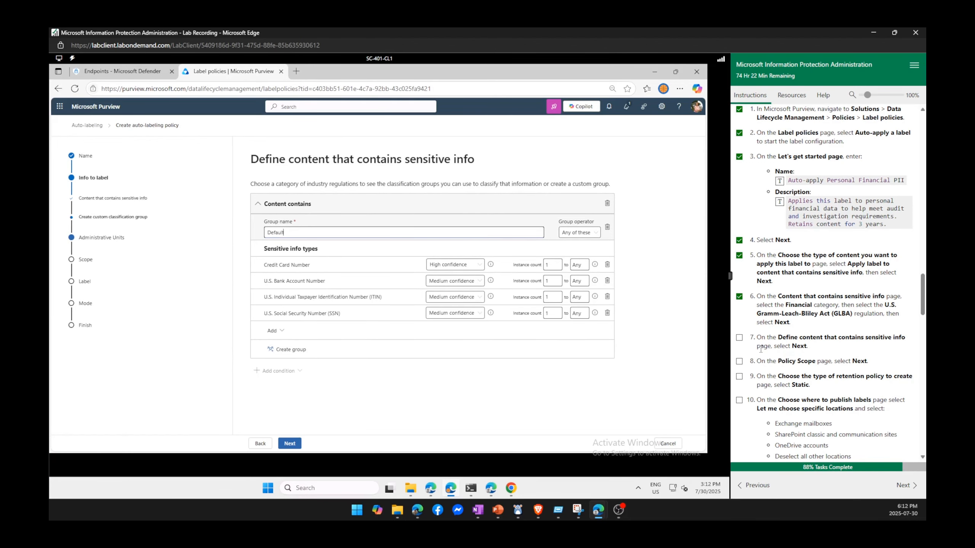
Accept the default sensitive info types and the full directory policy scope, and check off Task 3 instruction 7
left_click(739, 338)
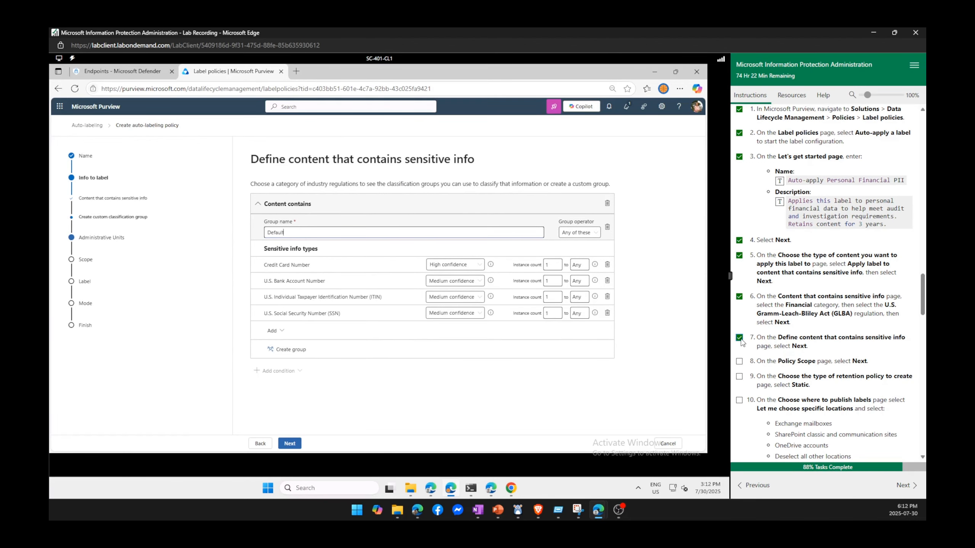
left_click(291, 444)
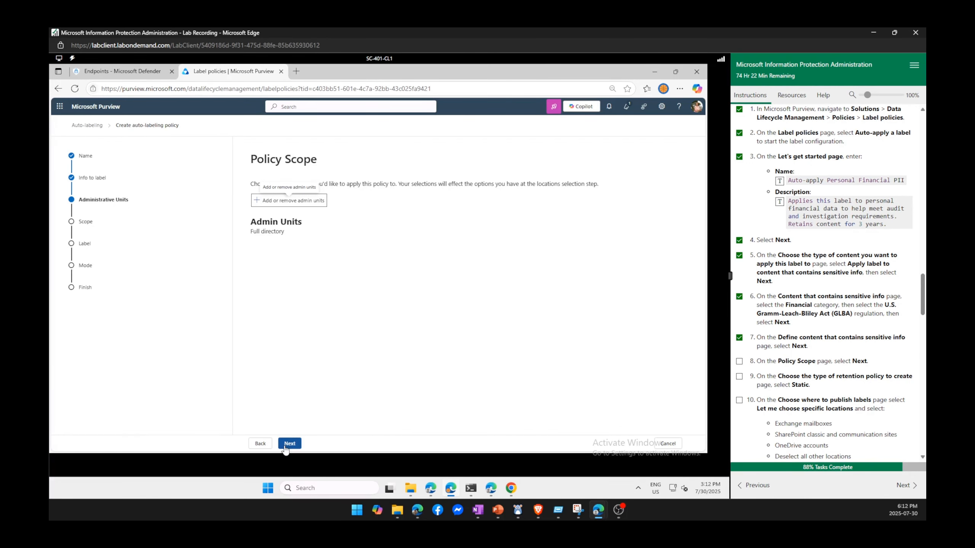
left_click(288, 444)
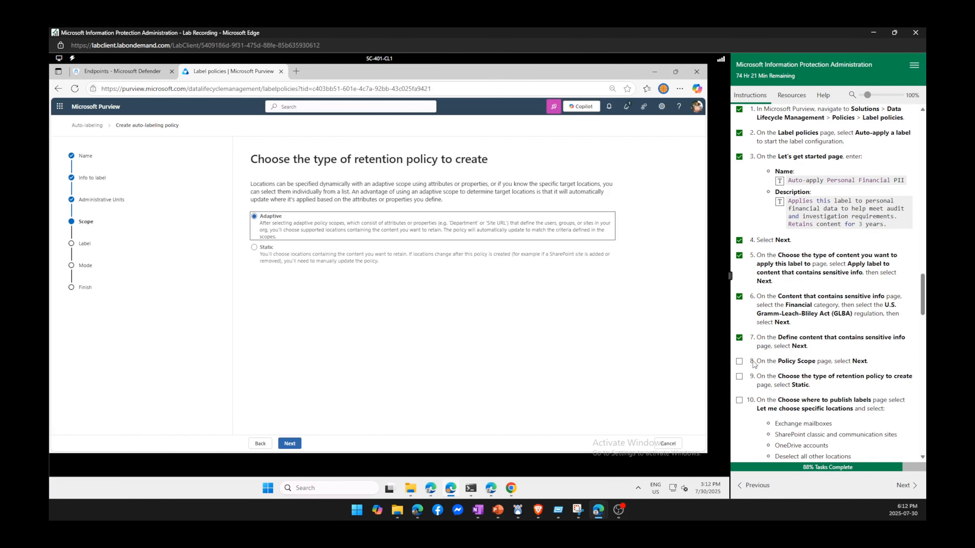
Choose Static as the retention policy type, check off Task 3 instructions 8 to 10, and continue to the locations
left_click(254, 248)
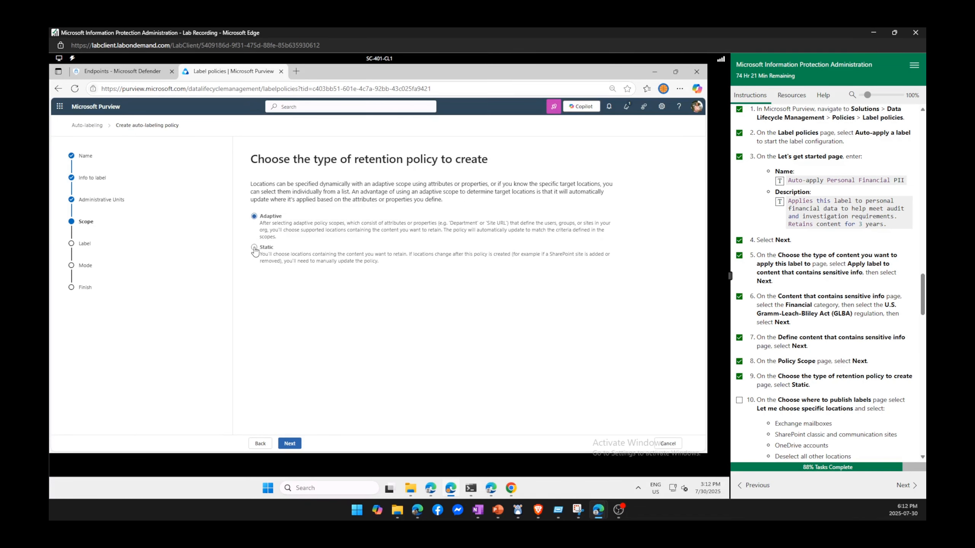
left_click(739, 400)
scroll(780, 374, "down", 2)
scroll(780, 374, "down", 2)
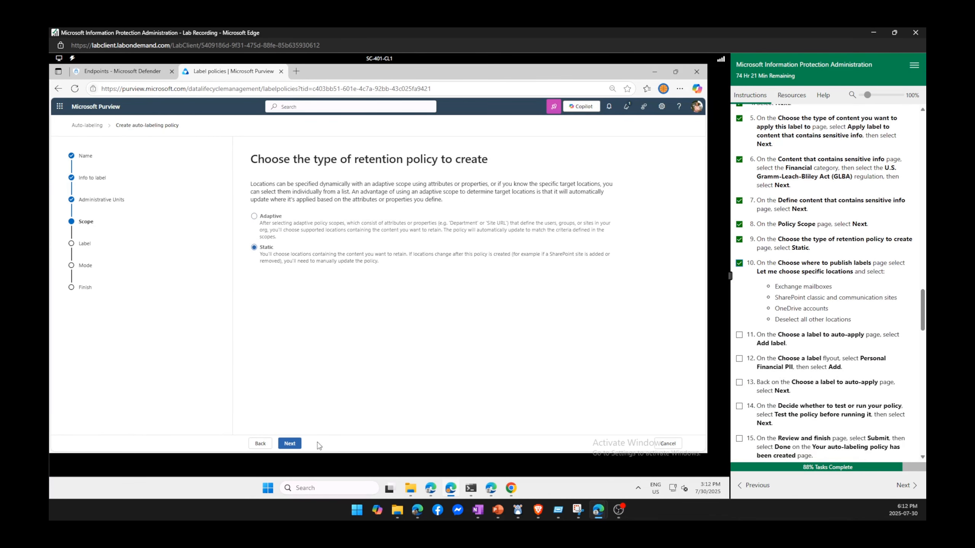
left_click(290, 445)
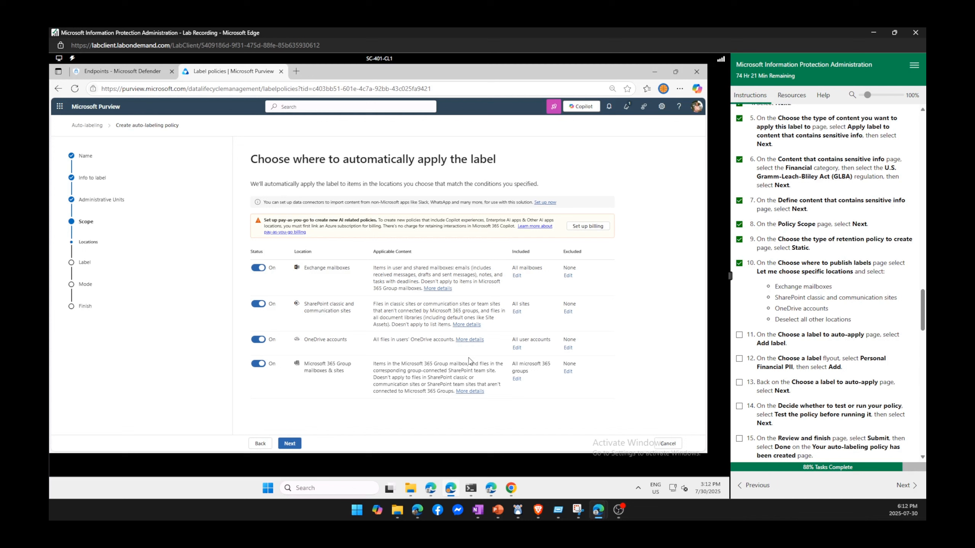
Turn off Microsoft 365 Group mailboxes & sites, check off Task 3 instruction 11, and continue to the label selection
left_click(256, 366)
left_click(739, 335)
left_click(297, 444)
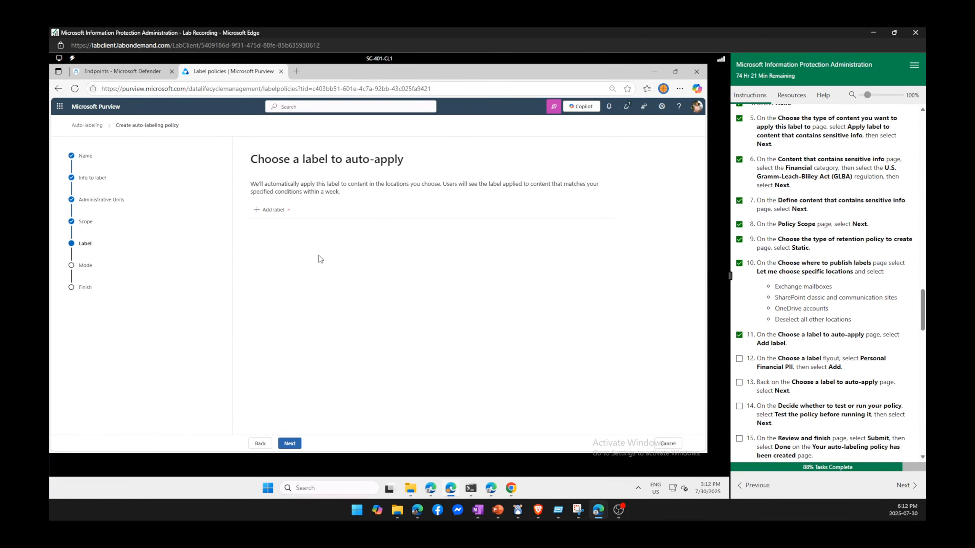
Add Personal Financial PII as the label to auto-apply, check off Task 3 instruction 12, and continue to the policy mode
left_click(273, 209)
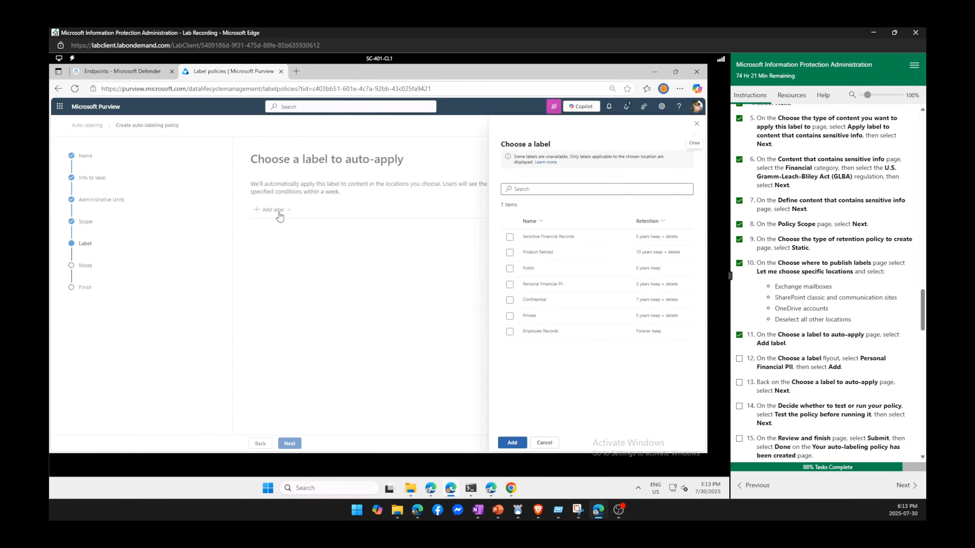
left_click(509, 284)
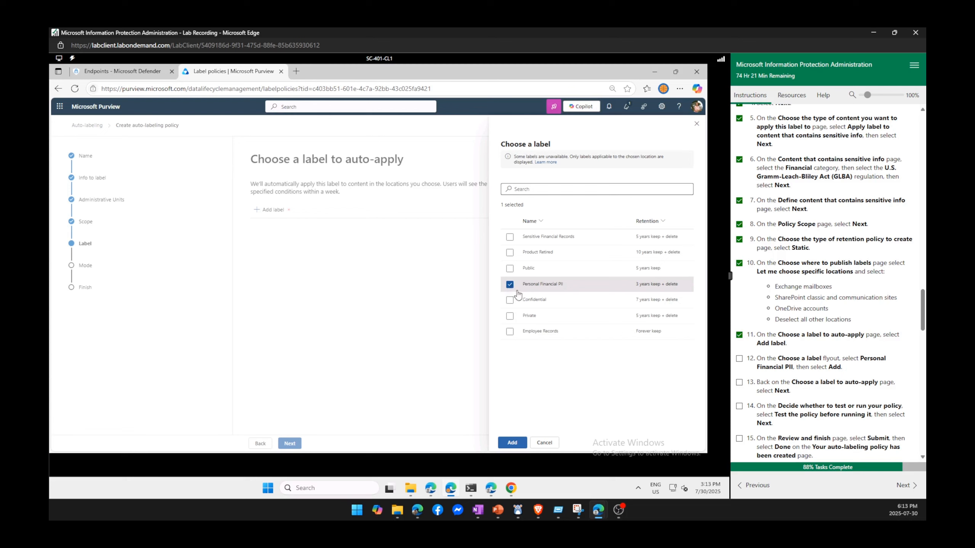
left_click(513, 444)
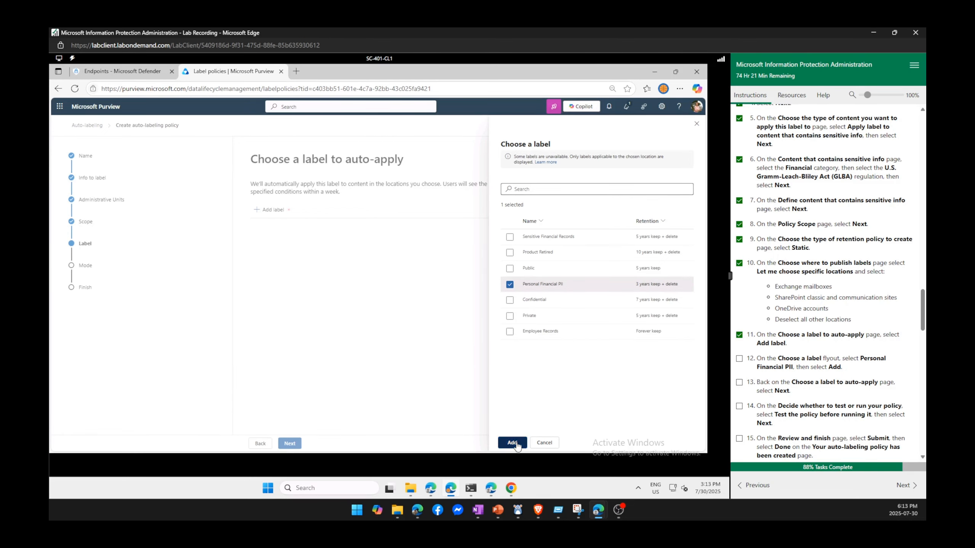
left_click(738, 358)
scroll(809, 345, "down", 5)
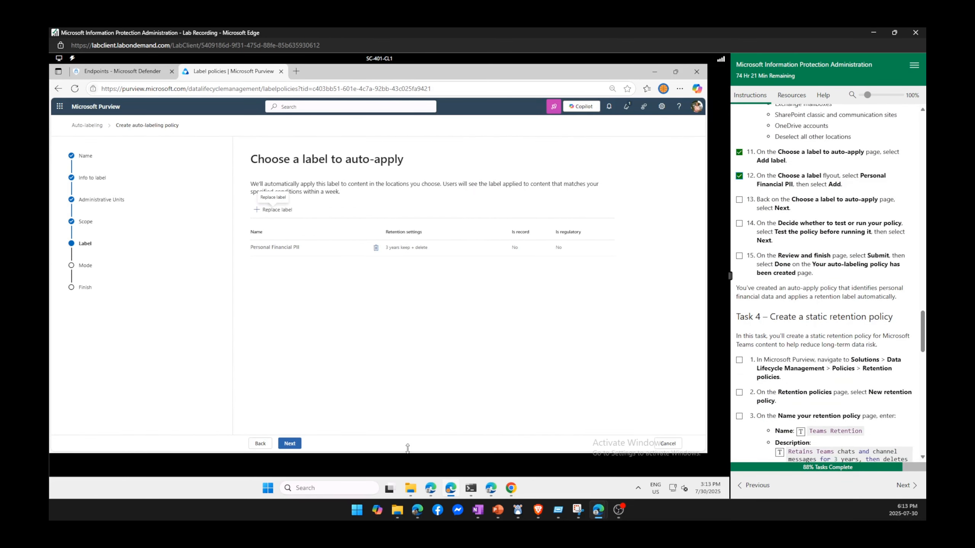
left_click(290, 444)
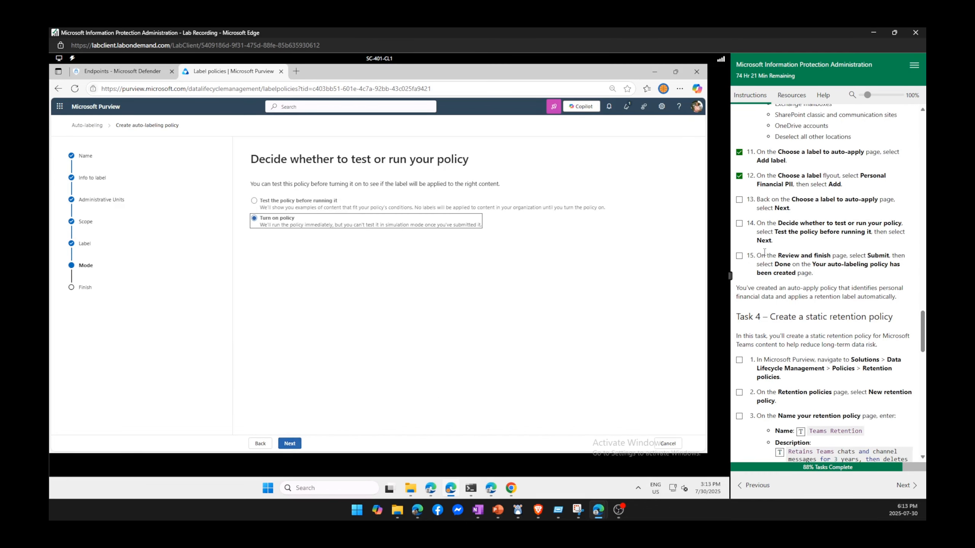
Choose Test the policy before running it as the auto-labeling policy's mode and continue to the review
left_click_drag(775, 231, 873, 230)
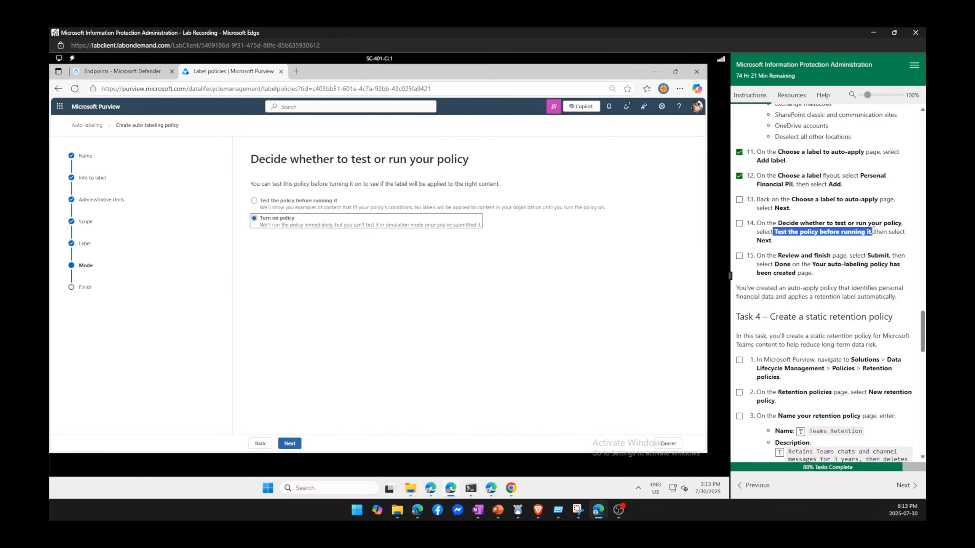
left_click(299, 206)
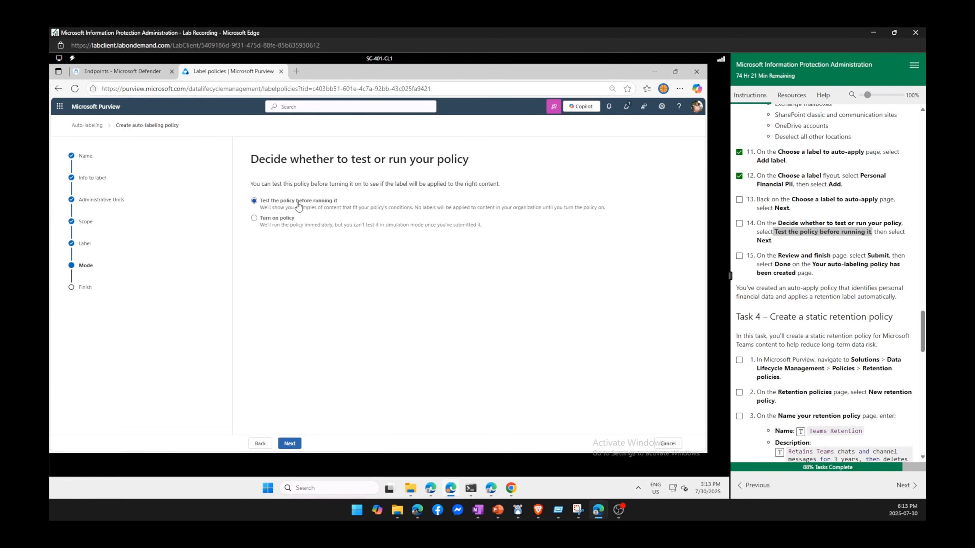
left_click(294, 444)
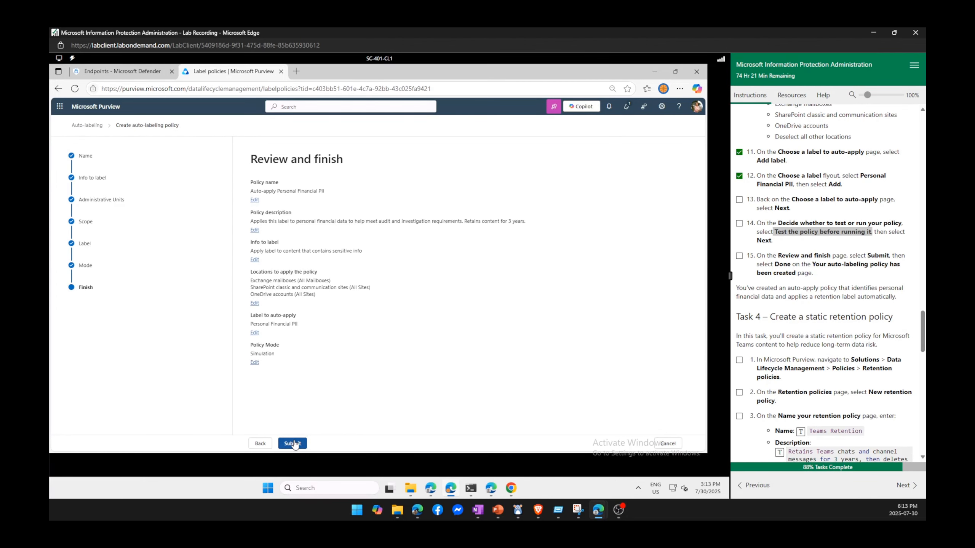
Submit the auto-labeling policy, finish the wizard, and check off the remaining Task 3 instructions
left_click(293, 444)
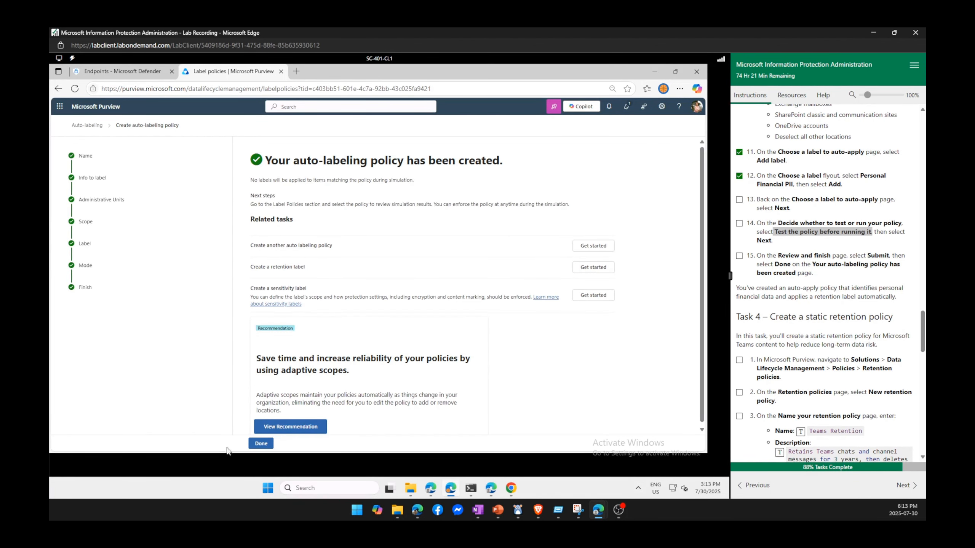
left_click(260, 444)
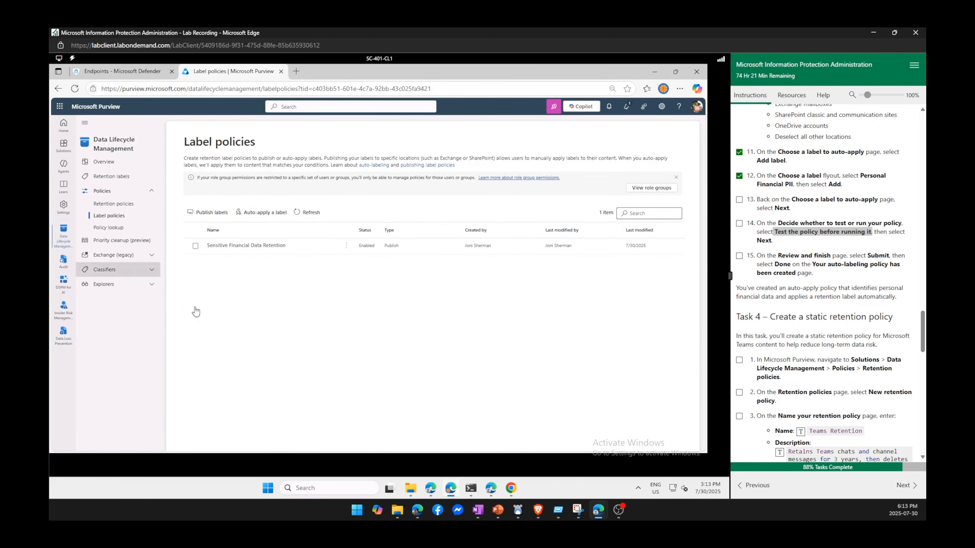
left_click(739, 257)
scroll(811, 378, "down", 5)
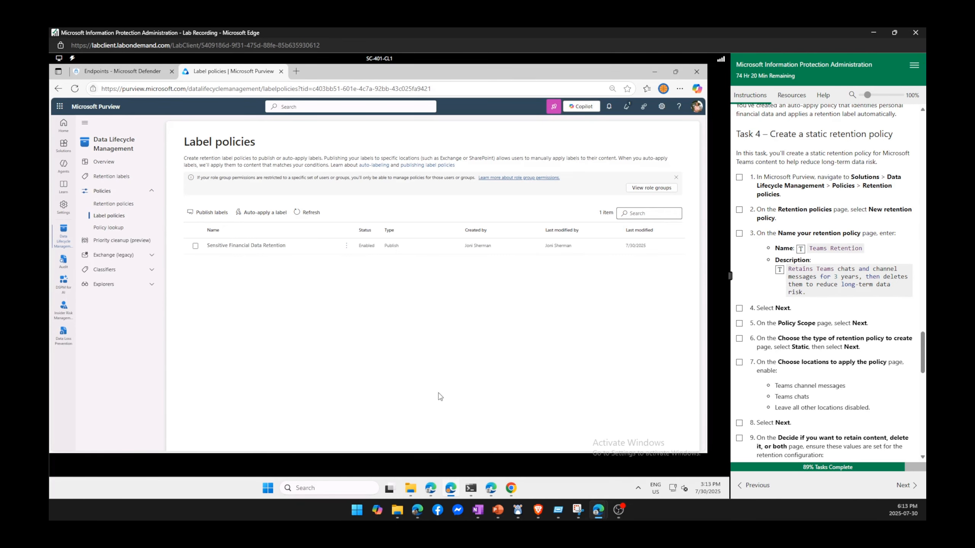
Start a new retention policy named Teams Retention with the description "Retains Teams chats and channel messages for 3 years, then deletes them to reduce long-term data risk."
left_click(109, 204)
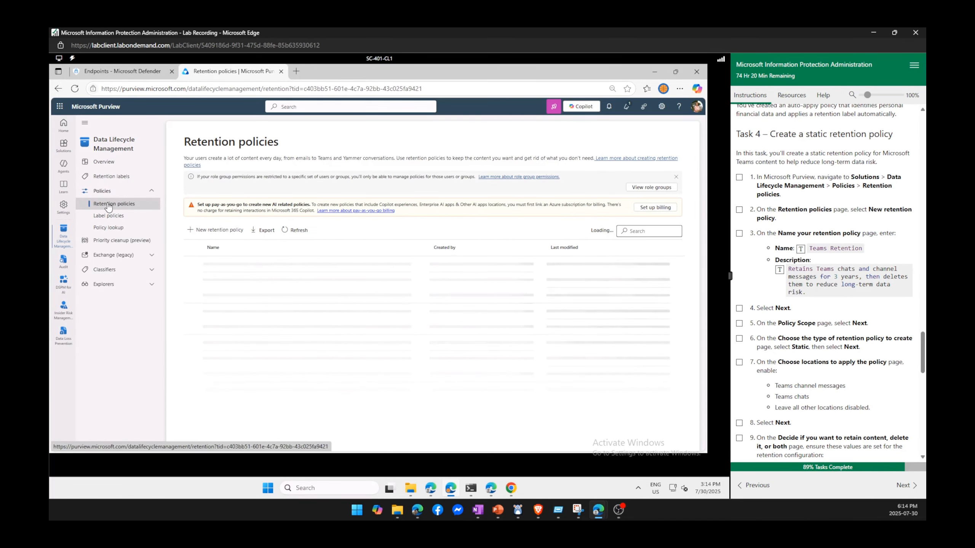
left_click(214, 231)
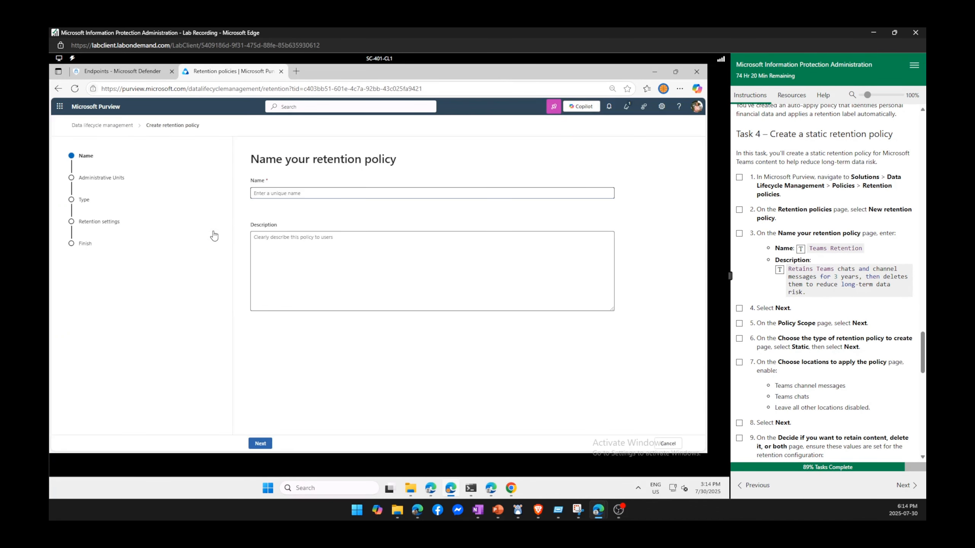
left_click(800, 249)
left_click(319, 254)
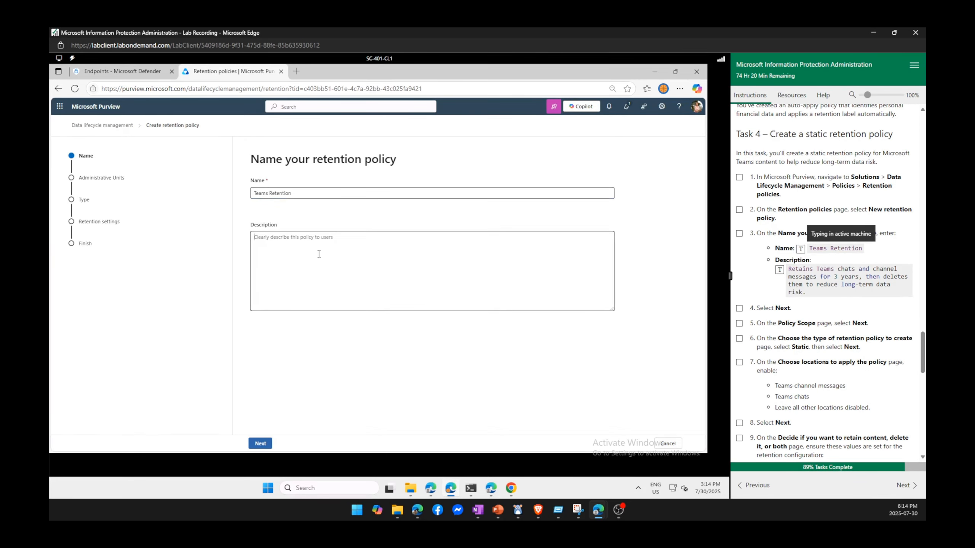
left_click(779, 269)
left_click(261, 444)
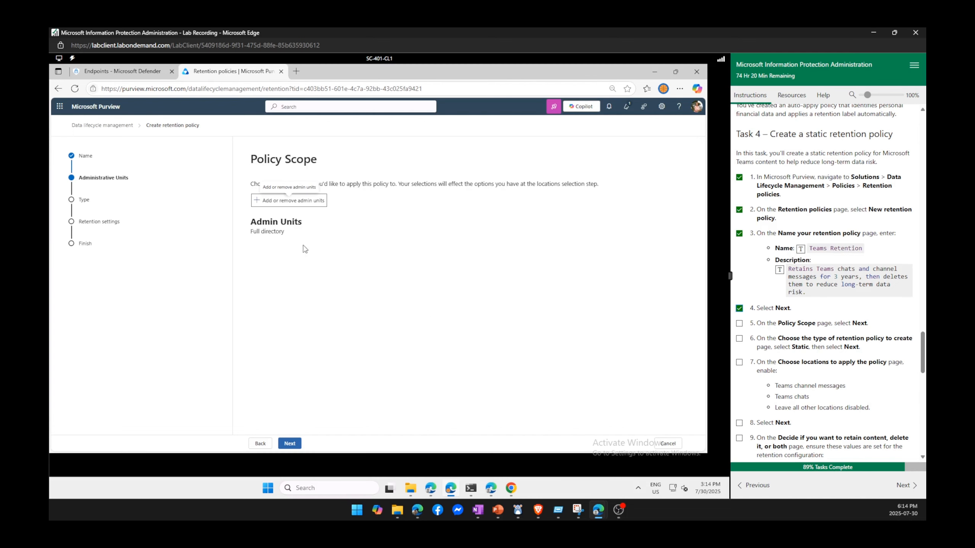
Accept the full directory scope, choose Static as the policy type, and check off Task 4 instructions 5 to 7
left_click(289, 443)
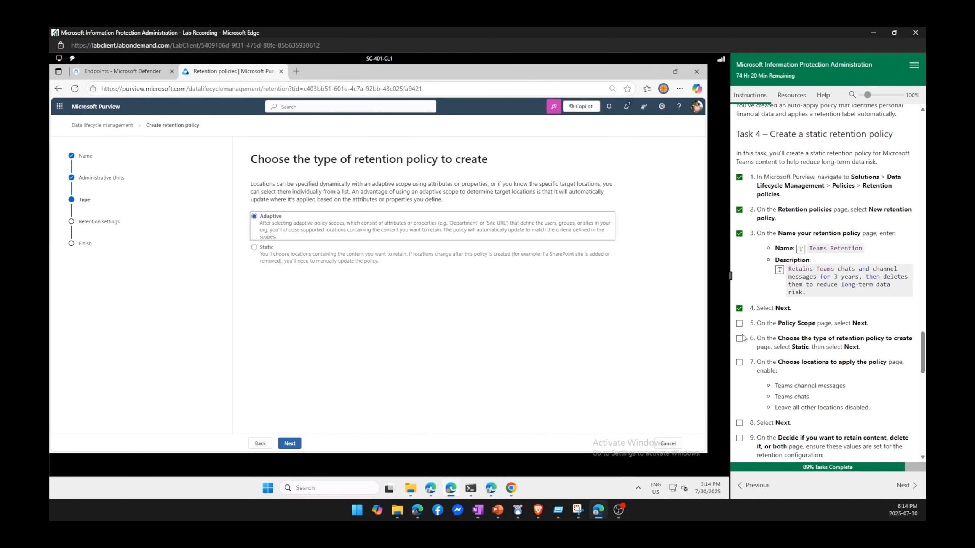
left_click(738, 323)
left_click_drag(313, 159, 395, 159)
left_click(541, 158)
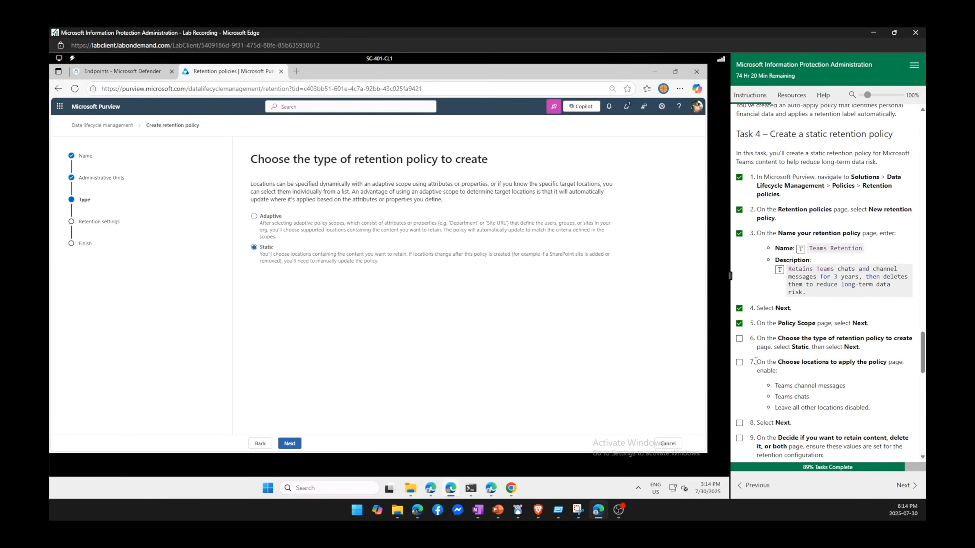
left_click(739, 363)
left_click(287, 444)
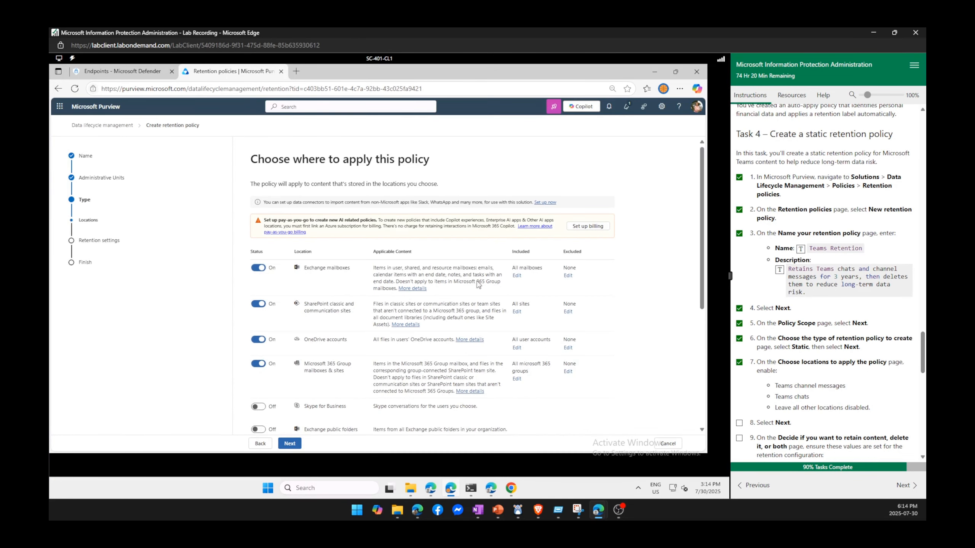
Turn off the Exchange mailboxes, SharePoint classic and communication sites, OneDrive accounts, and Microsoft 365 Group mailboxes & sites locations
left_click_drag(778, 386, 847, 388)
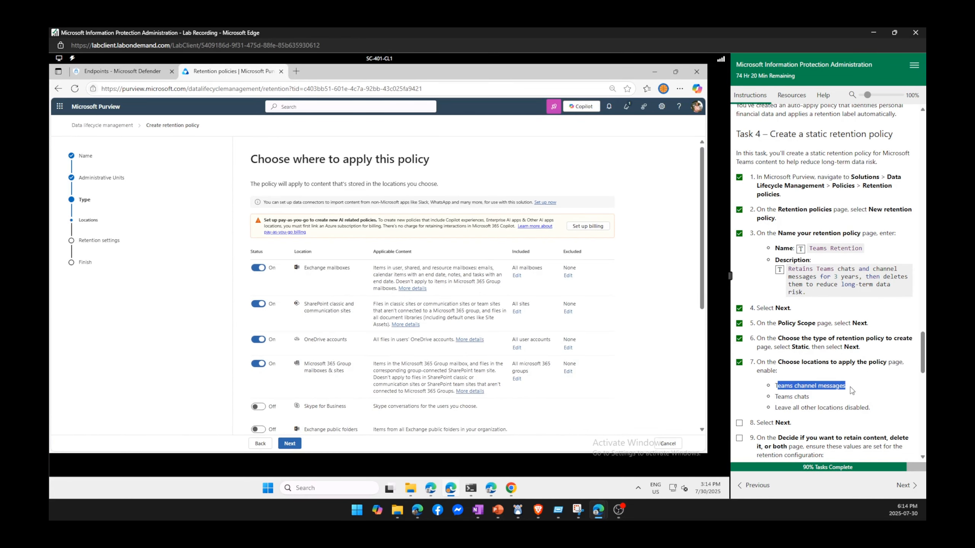
left_click_drag(777, 397, 810, 400)
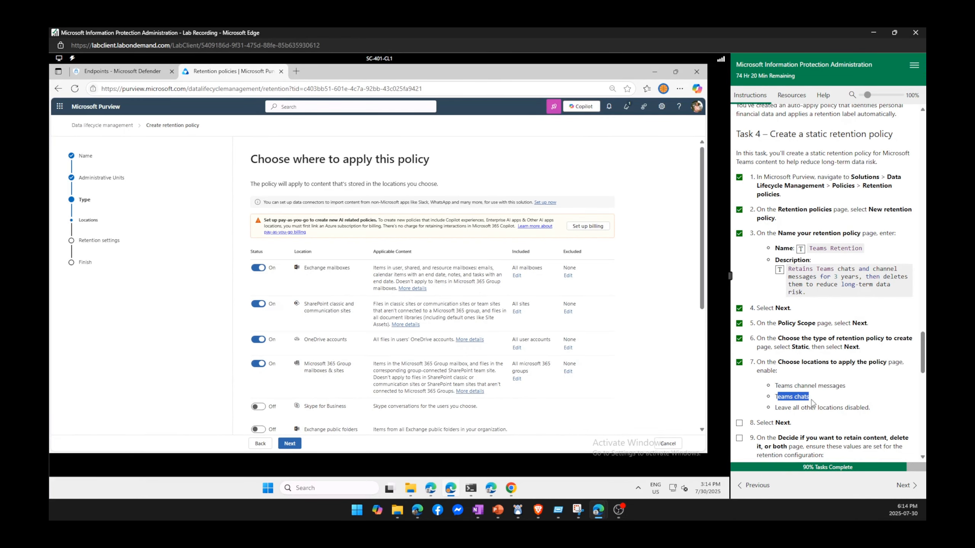
left_click(811, 403)
left_click(257, 268)
left_click(257, 304)
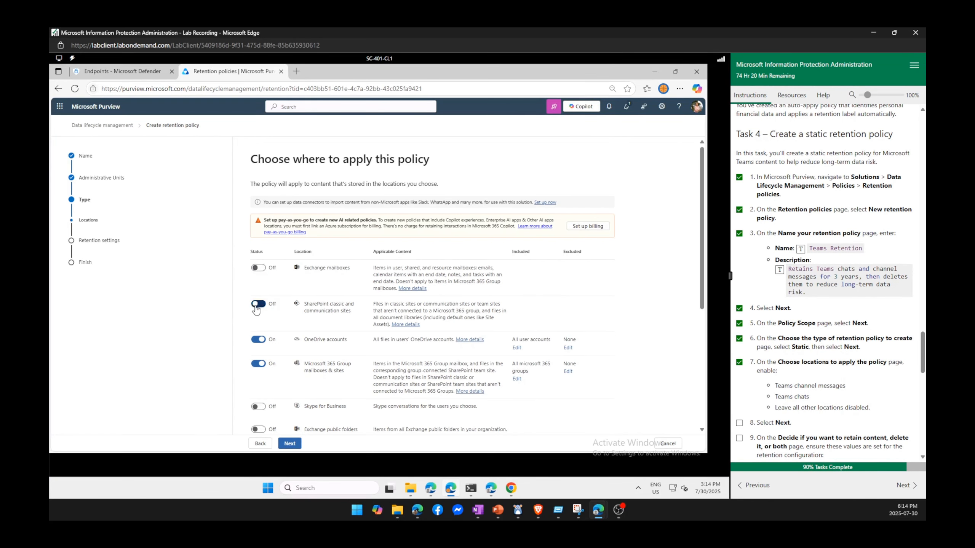
left_click(255, 344)
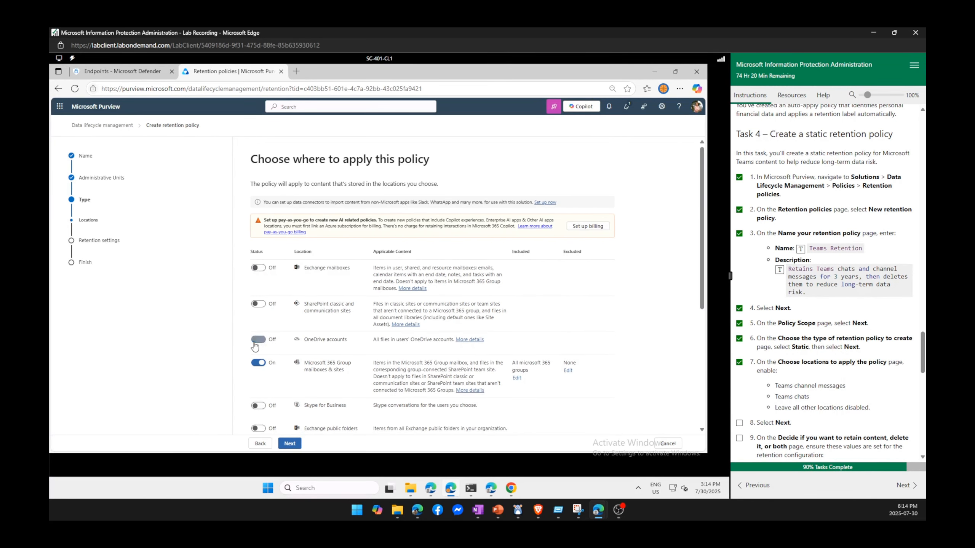
left_click(258, 362)
Turn on the Teams chats and Teams channel messages locations, continue to the retention settings, and check off Task 4 instructions 8 and 9
scroll(263, 370, "down", 5)
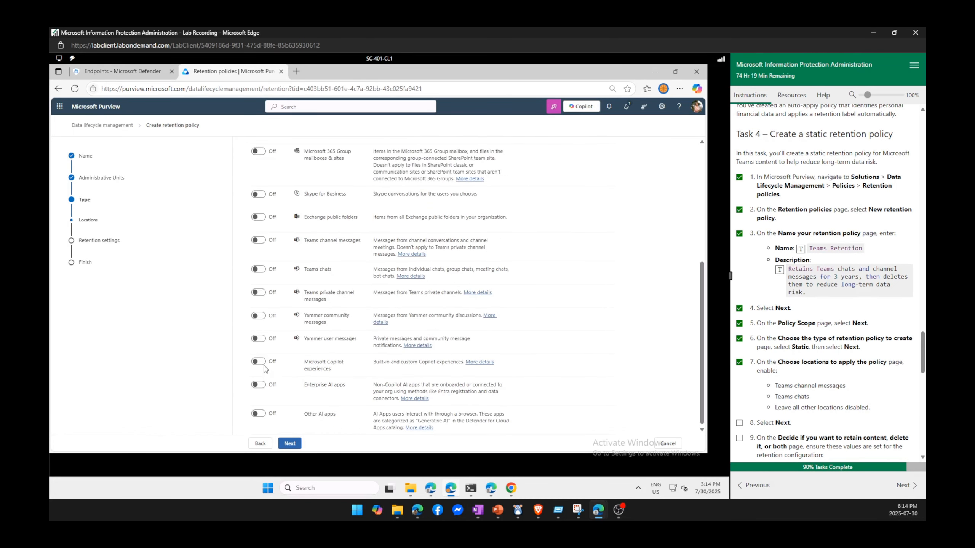
left_click(261, 273)
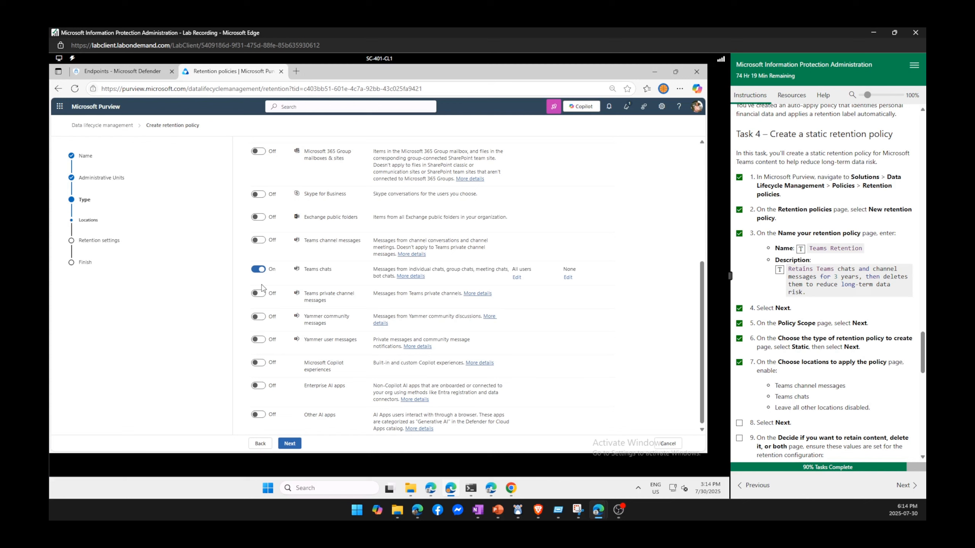
left_click(259, 241)
left_click(290, 445)
left_click(738, 438)
Set a custom retention period of 3 years starting when items were last modified, with automatic deletion at the end, and continue to the review
scroll(780, 366, "down", 2)
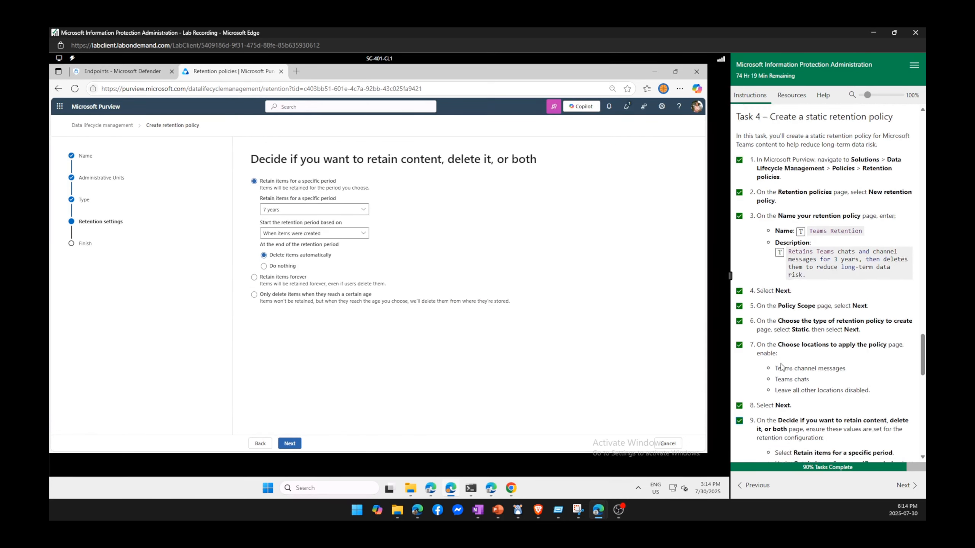
scroll(781, 366, "down", 5)
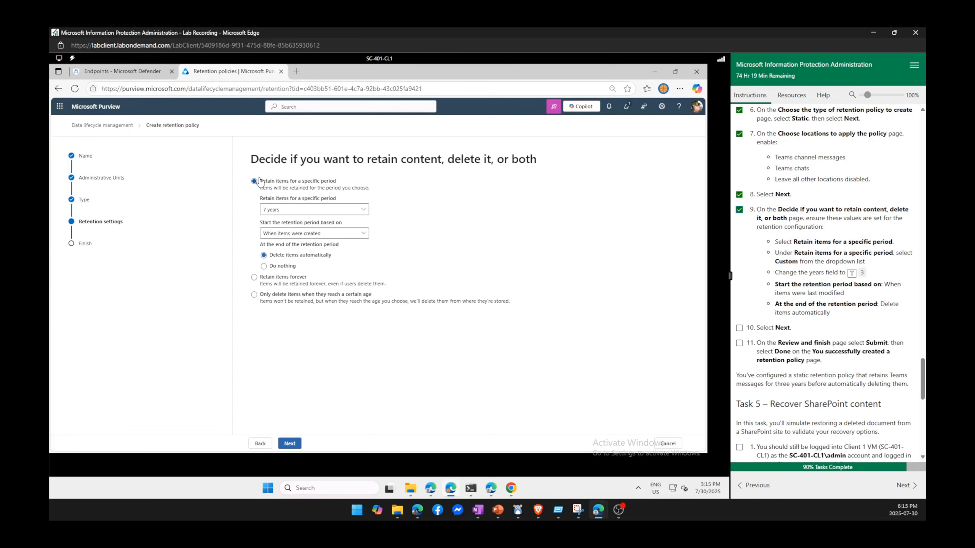
left_click_drag(539, 161, 364, 160)
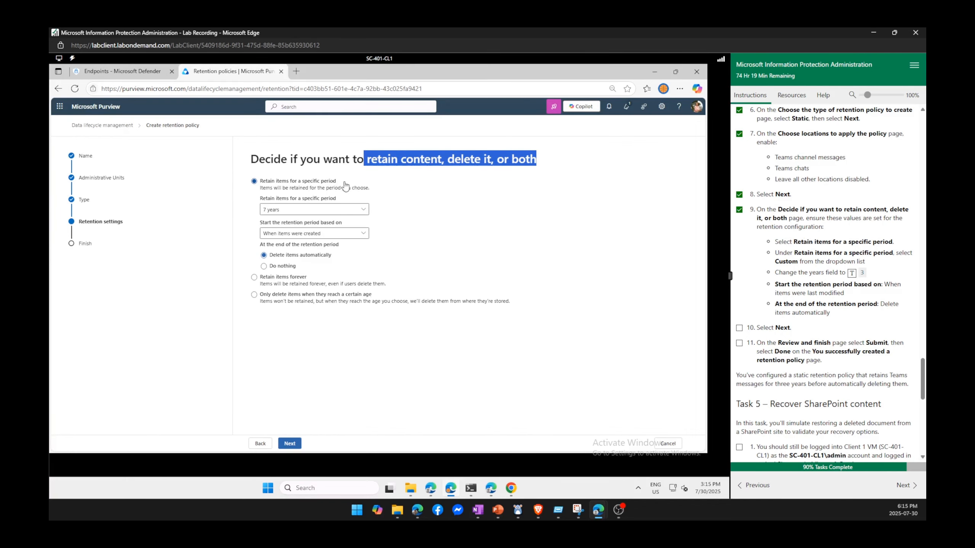
left_click(363, 210)
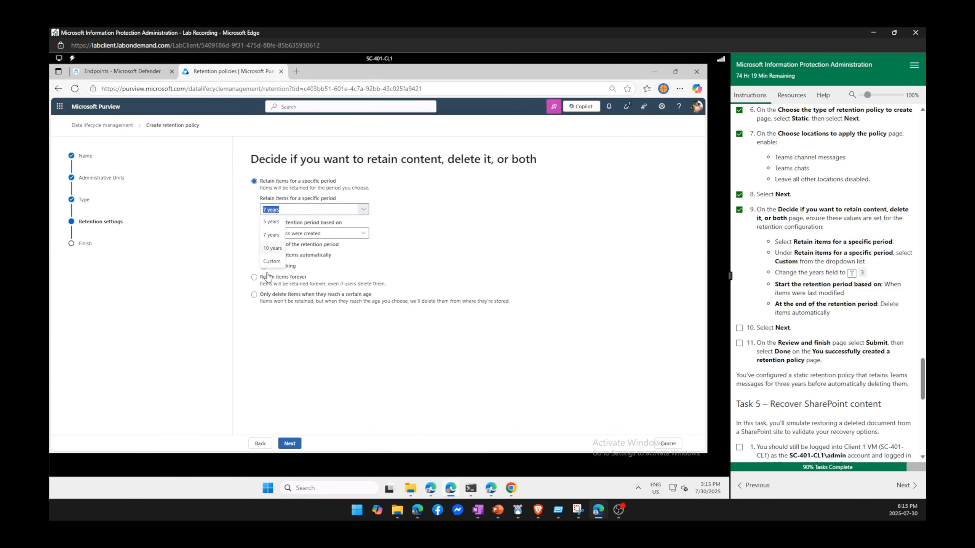
left_click(272, 261)
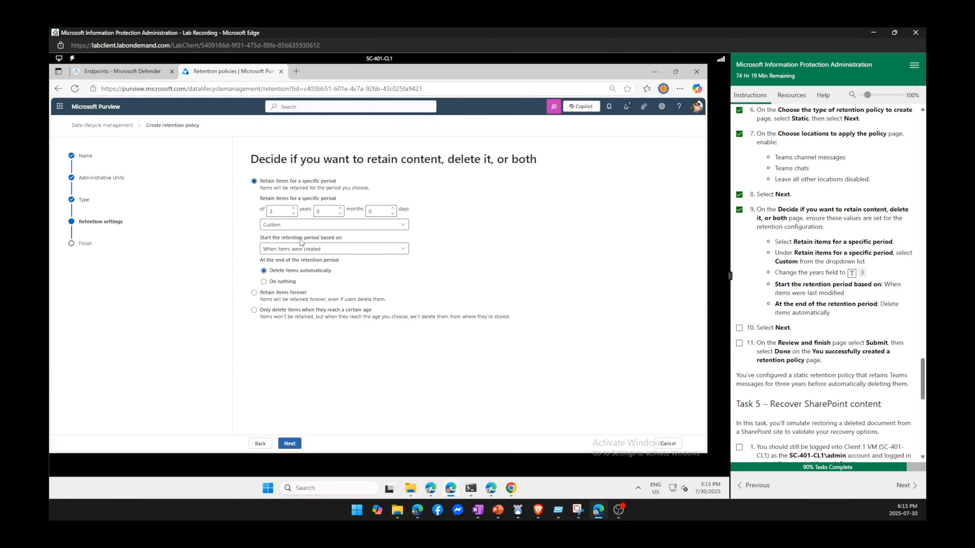
left_click(401, 249)
left_click(311, 274)
left_click(292, 444)
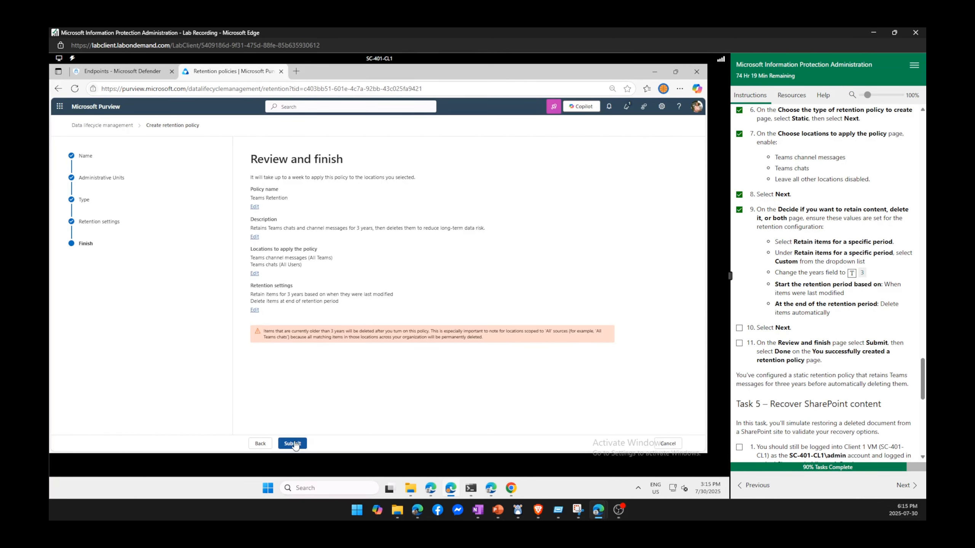
Submit the Teams Retention policy, finish the wizard, and bring up the Task 5 instructions
left_click(293, 444)
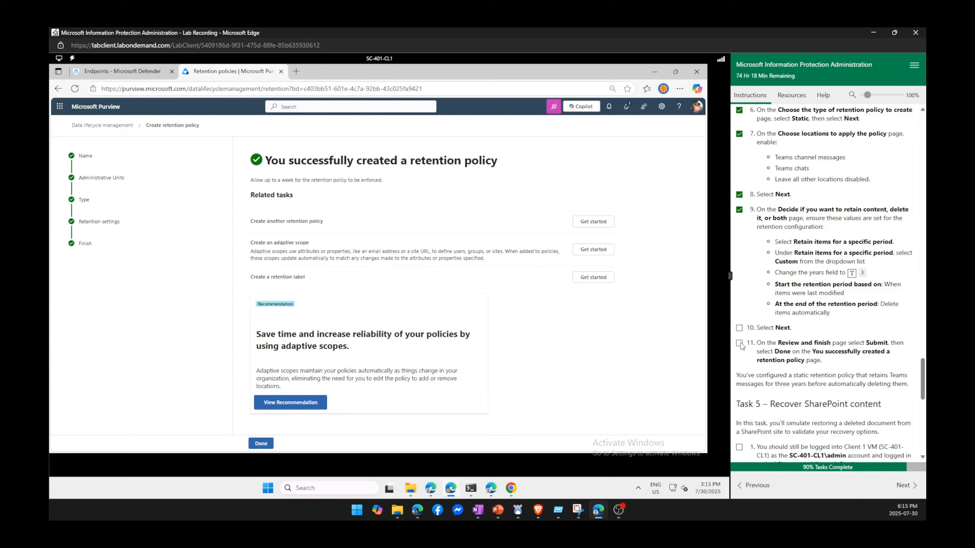
left_click(260, 444)
scroll(841, 329, "down", 7)
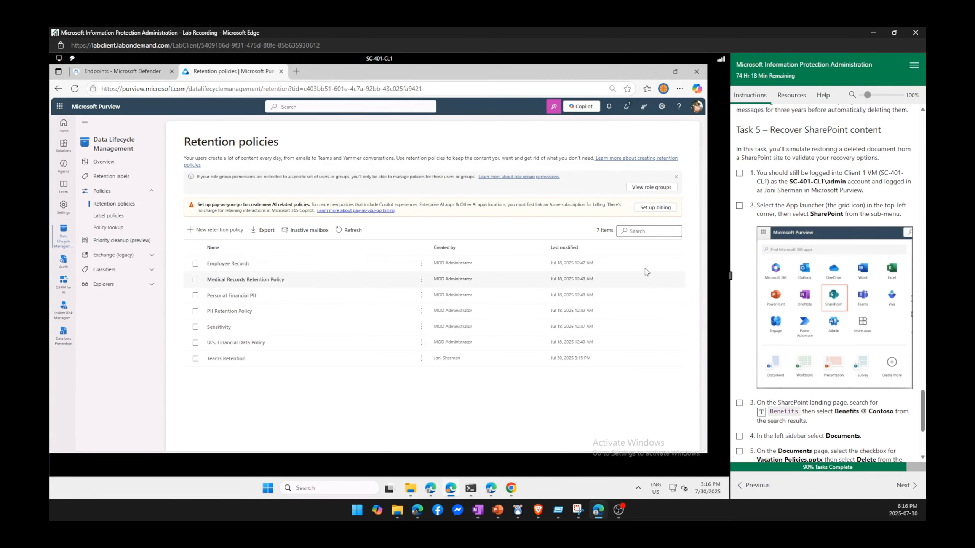
Check off Task 5 instructions 1 and 2 and open SharePoint from the Microsoft 365 apps
left_click(739, 206)
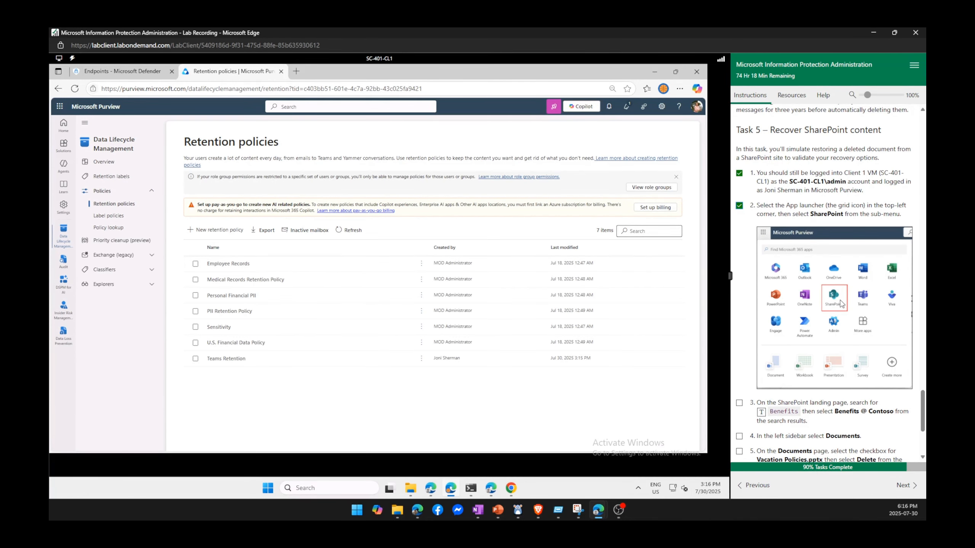
left_click(60, 107)
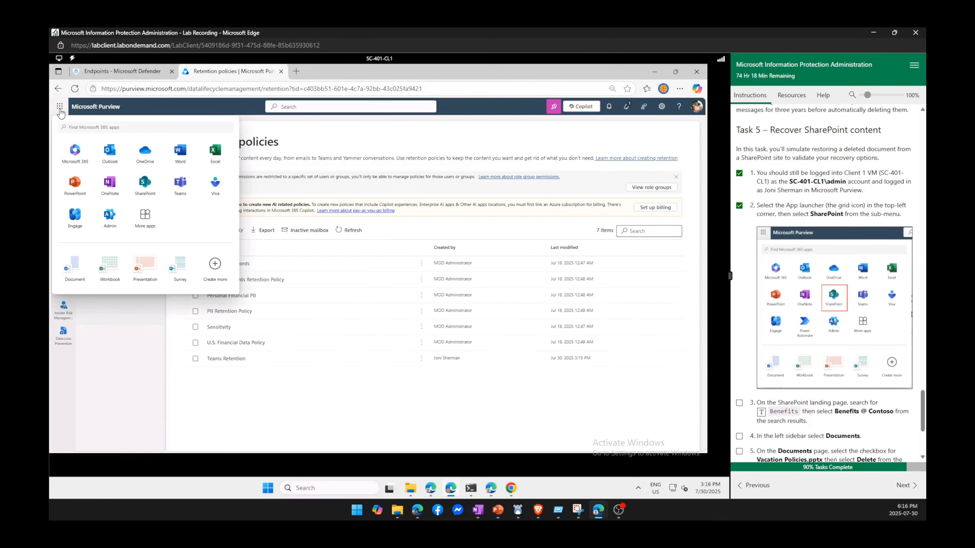
left_click(141, 188)
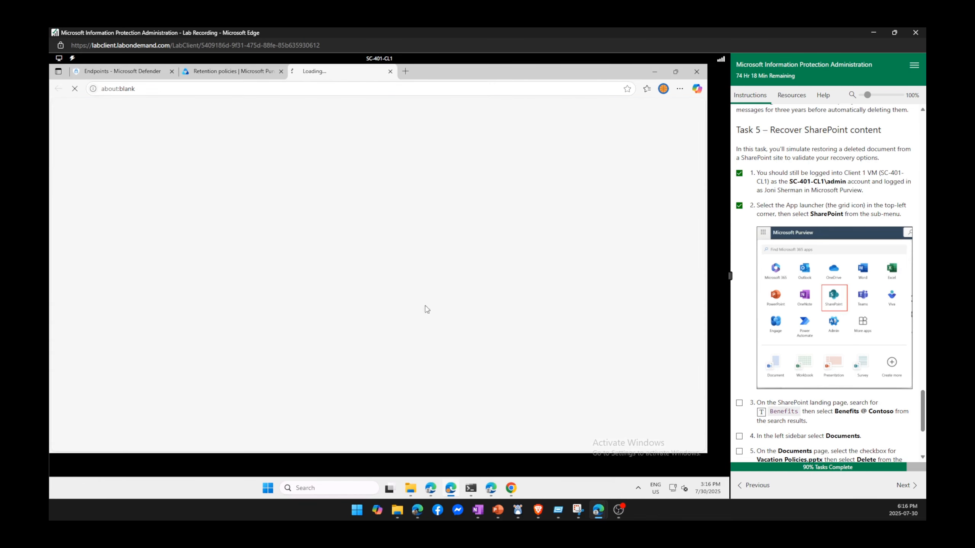
Check off Task 5 instruction 3, bring up the remaining instructions, and dismiss the SharePoint welcome tour
left_click(739, 403)
scroll(821, 348, "down", 3)
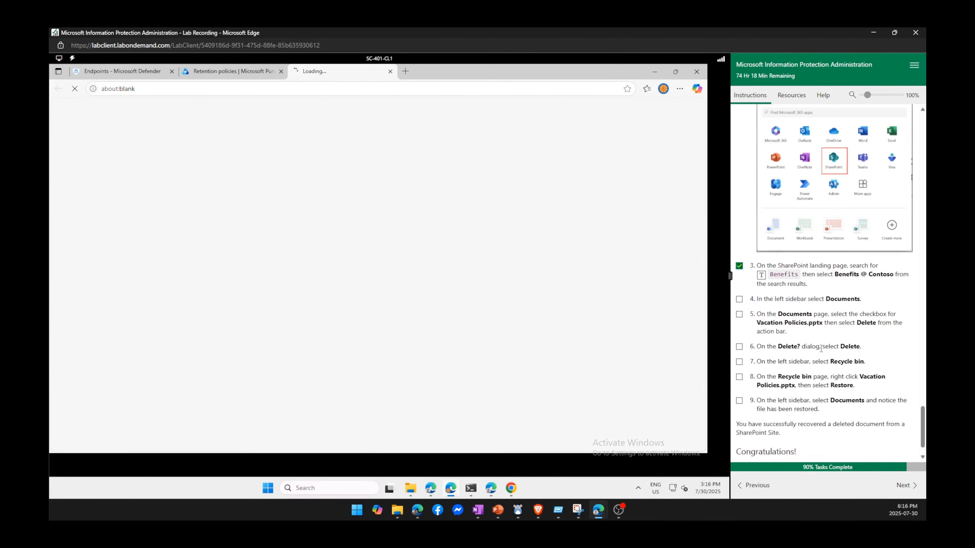
scroll(821, 349, "down", 1)
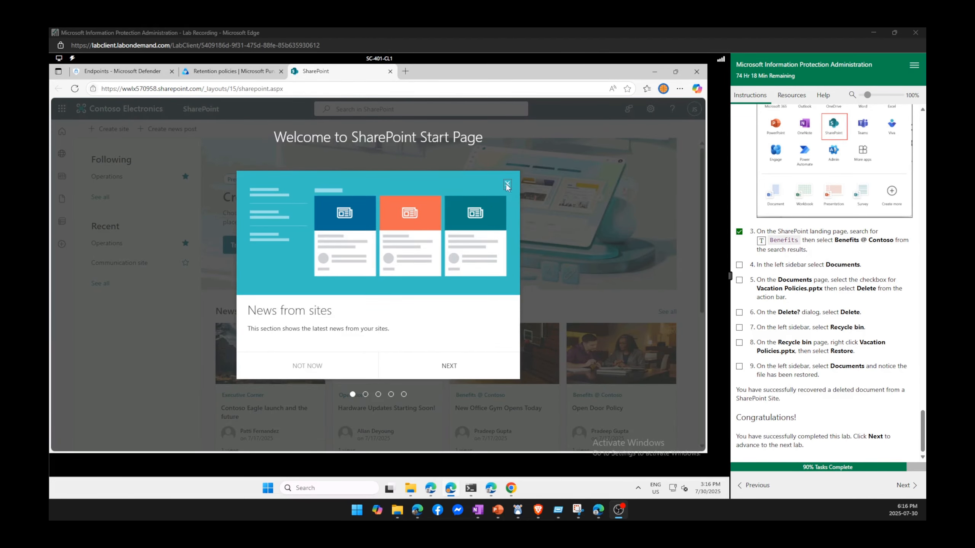
left_click(506, 185)
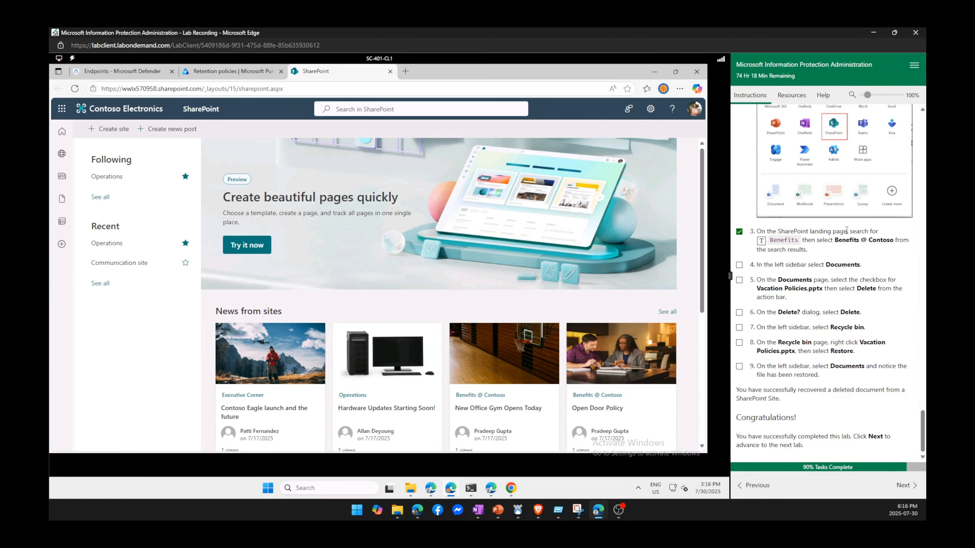
Search SharePoint for "benefits" and open the Benefits @ Contoso site from the results
left_click(396, 108)
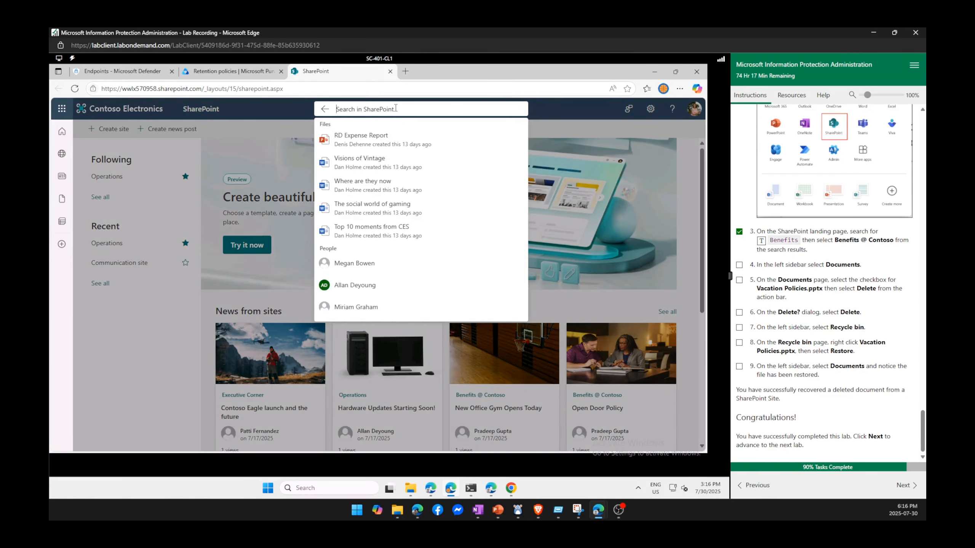
type("benef")
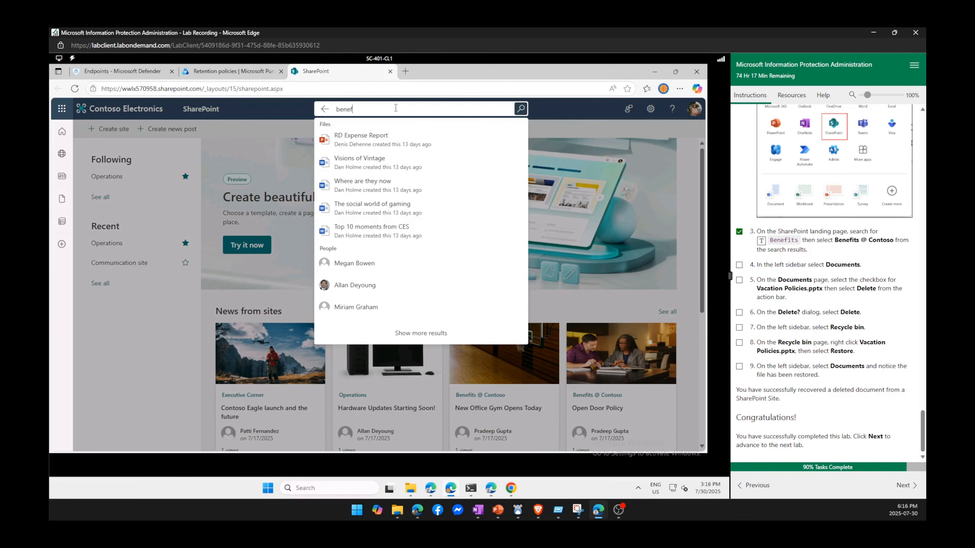
type("its")
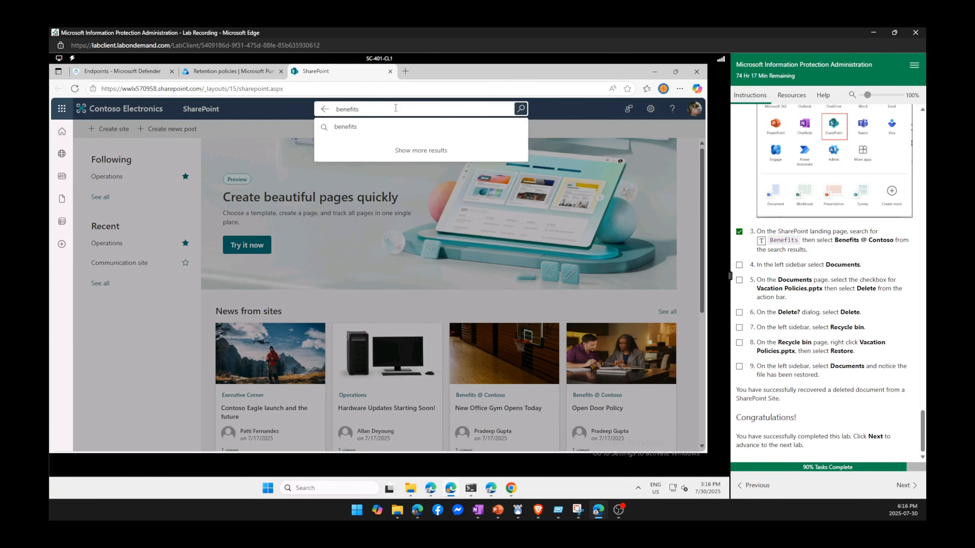
left_click(346, 131)
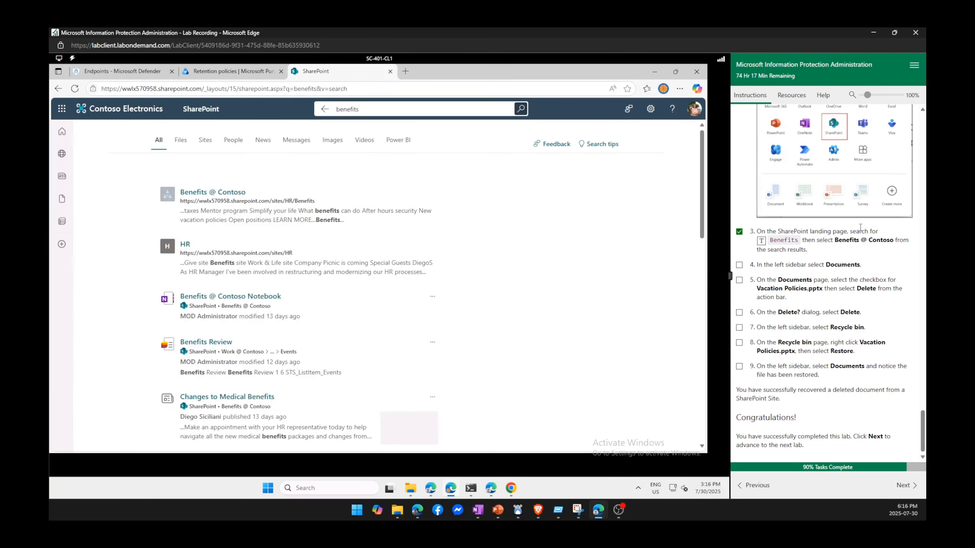
left_click_drag(835, 240, 895, 242)
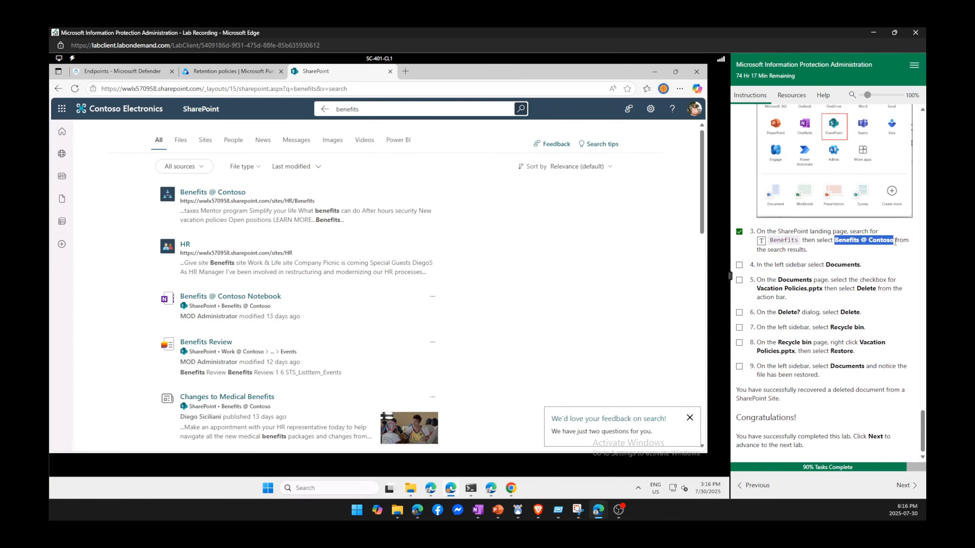
left_click(210, 195)
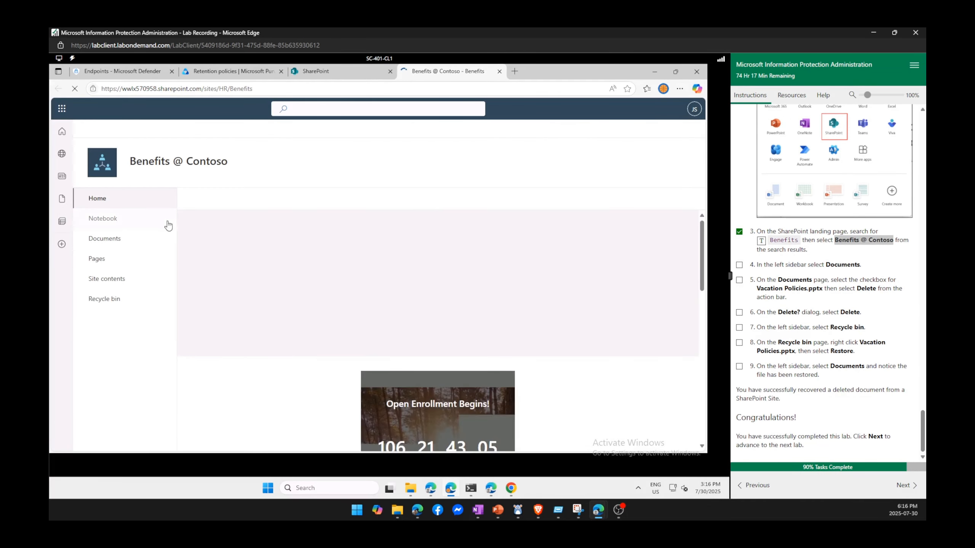
Delete Vacation Policies.pptx from the Documents library of the Benefits @ Contoso site
left_click(102, 244)
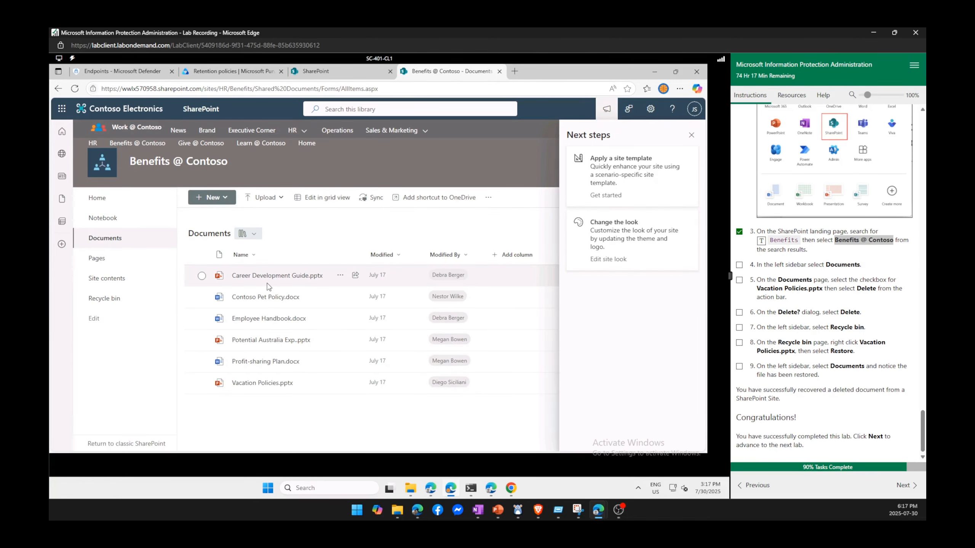
left_click(201, 383)
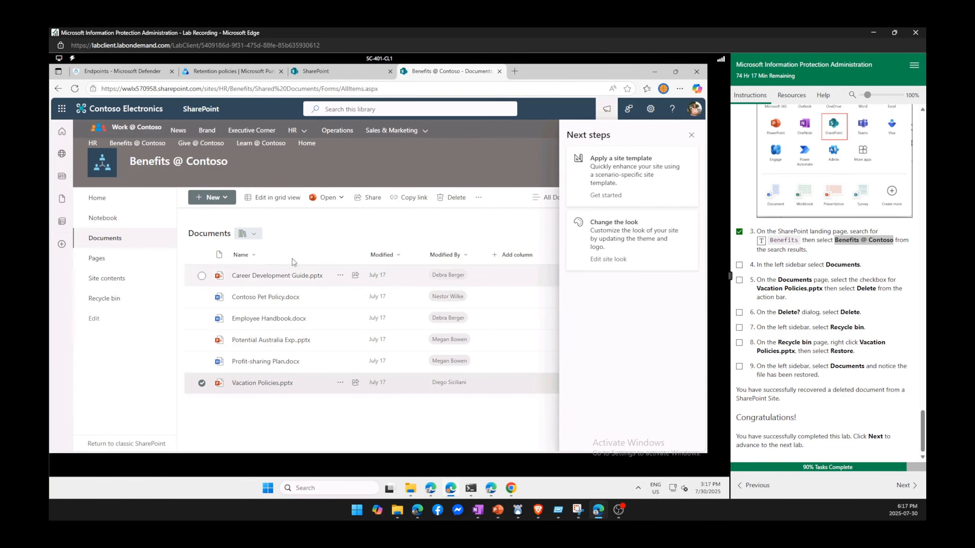
left_click(448, 199)
left_click(407, 312)
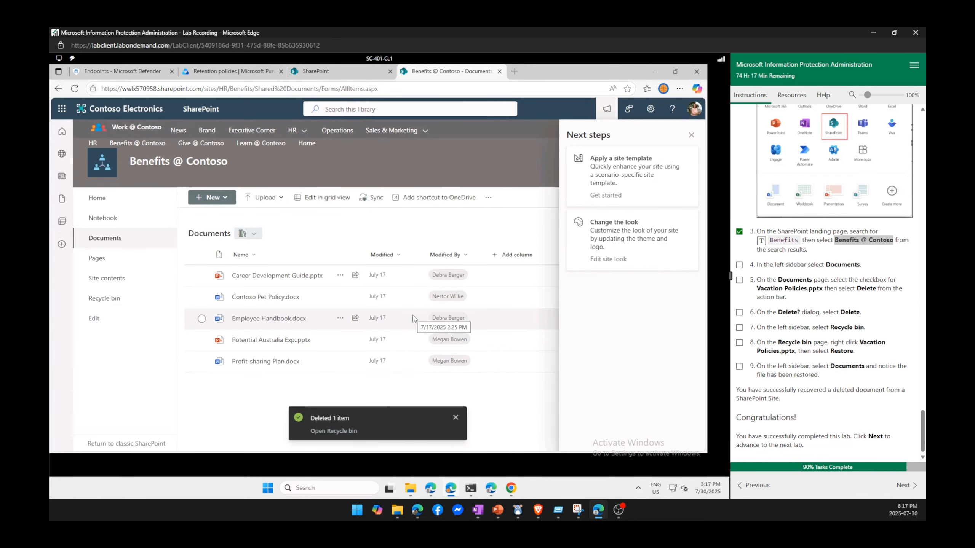
Check off Task 5 instructions 4 to 6, then close the Next steps suggestions and refresh the document library
left_click(738, 312)
left_click(691, 135)
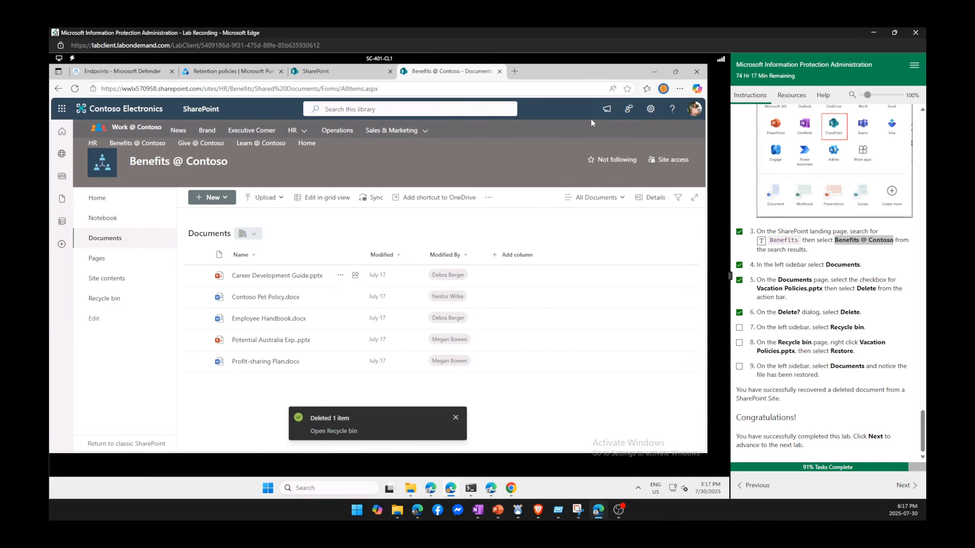
left_click(75, 88)
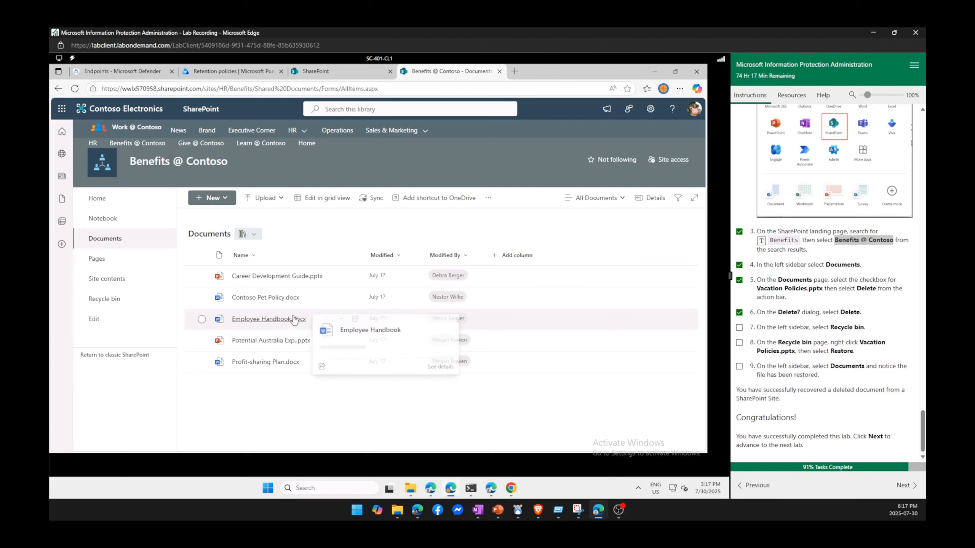
Restore Vacation Policies.pptx from the site's recycle bin and return to the Documents library
left_click(108, 300)
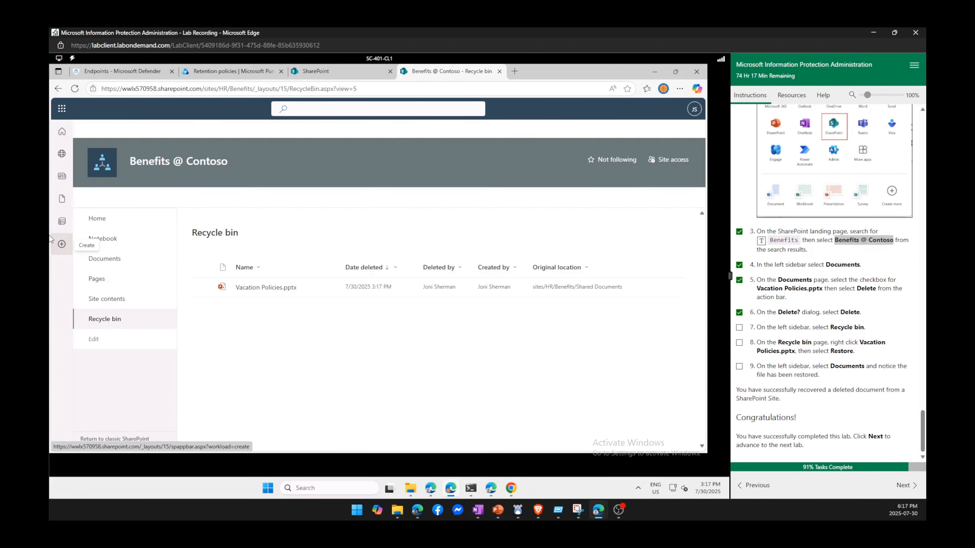
left_click(203, 287)
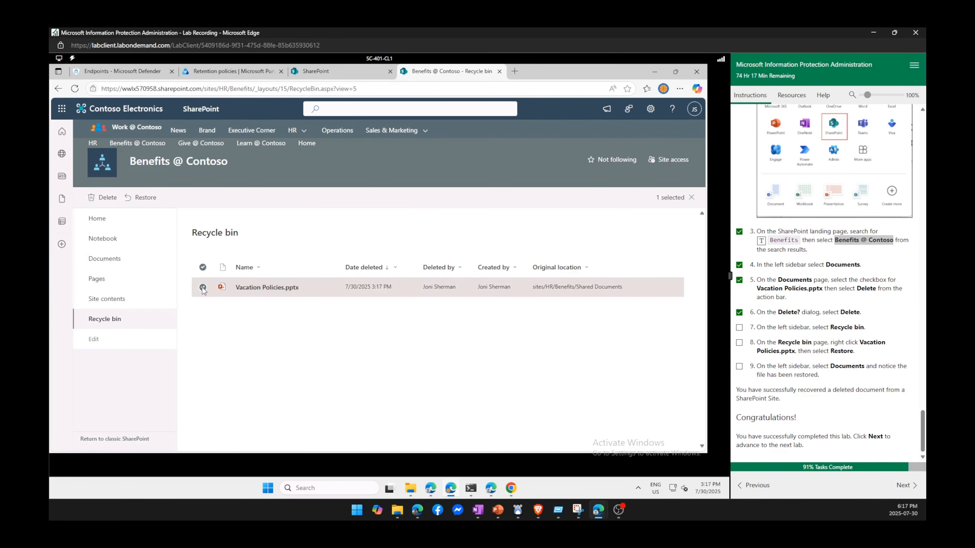
left_click(146, 199)
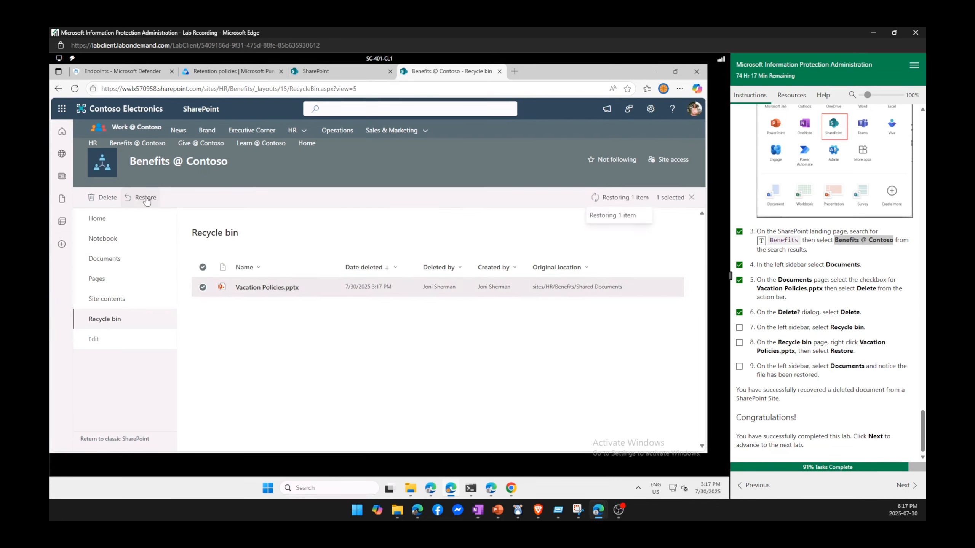
left_click(99, 257)
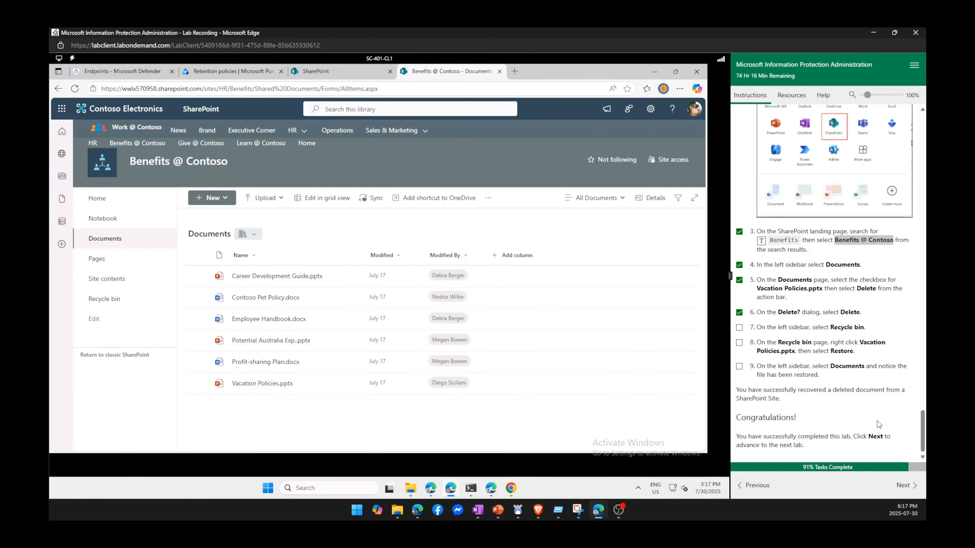
Check off Task 5 instructions 7 to 9 and go back to the Lab 5 Exercise 1 heading and task list
left_click(739, 366)
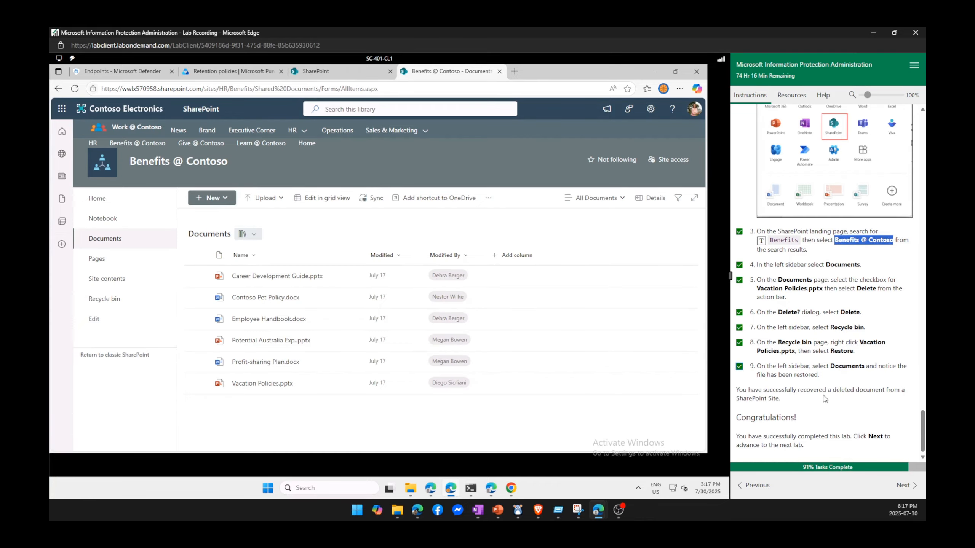
scroll(824, 398, "up", 20)
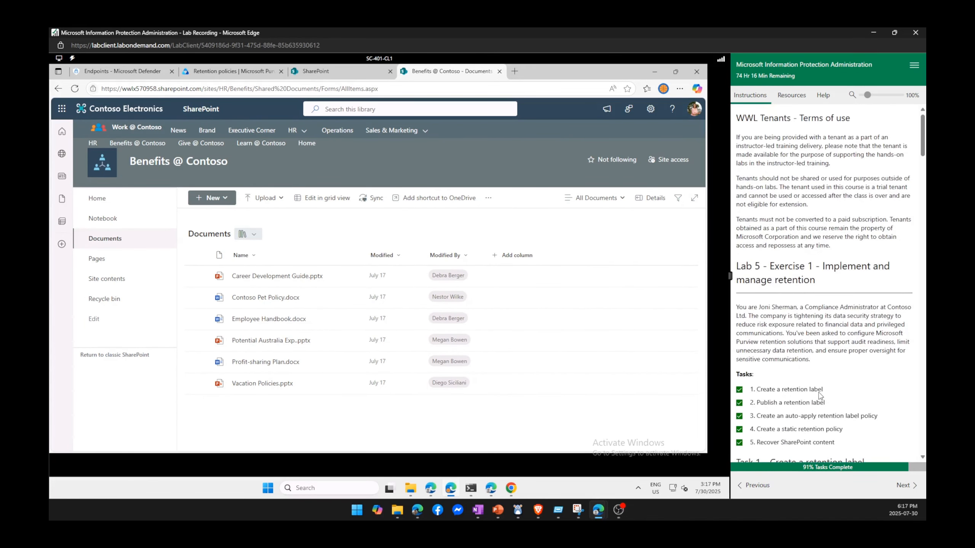
left_click_drag(815, 281, 734, 267)
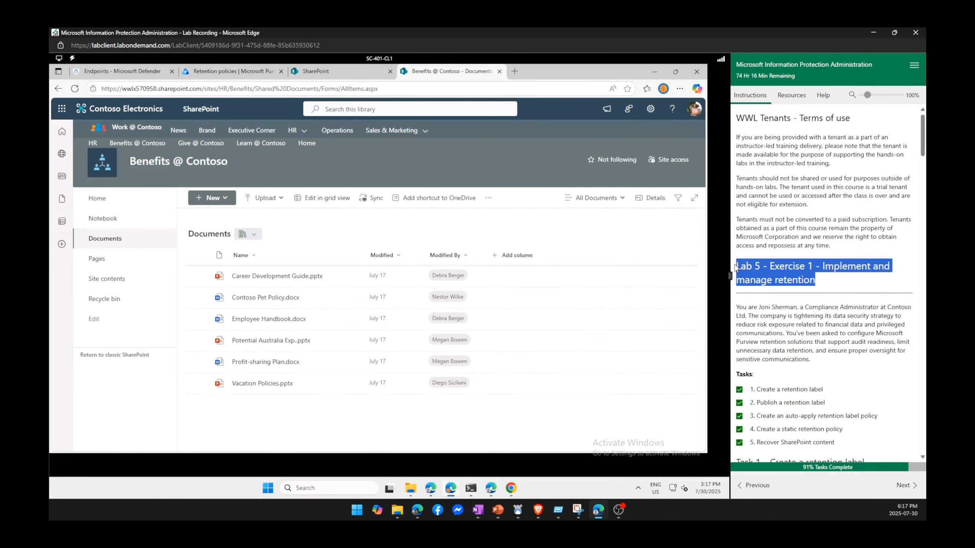
left_click(844, 287)
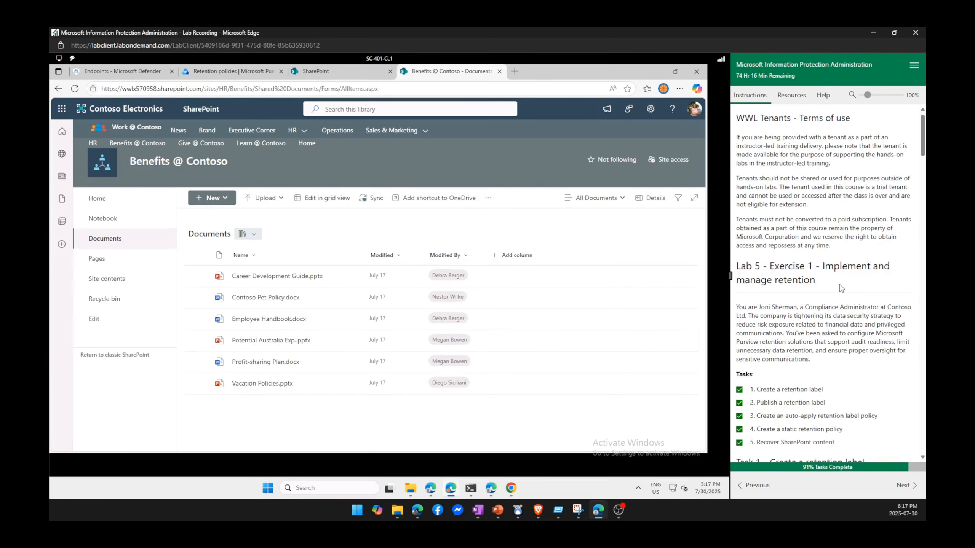